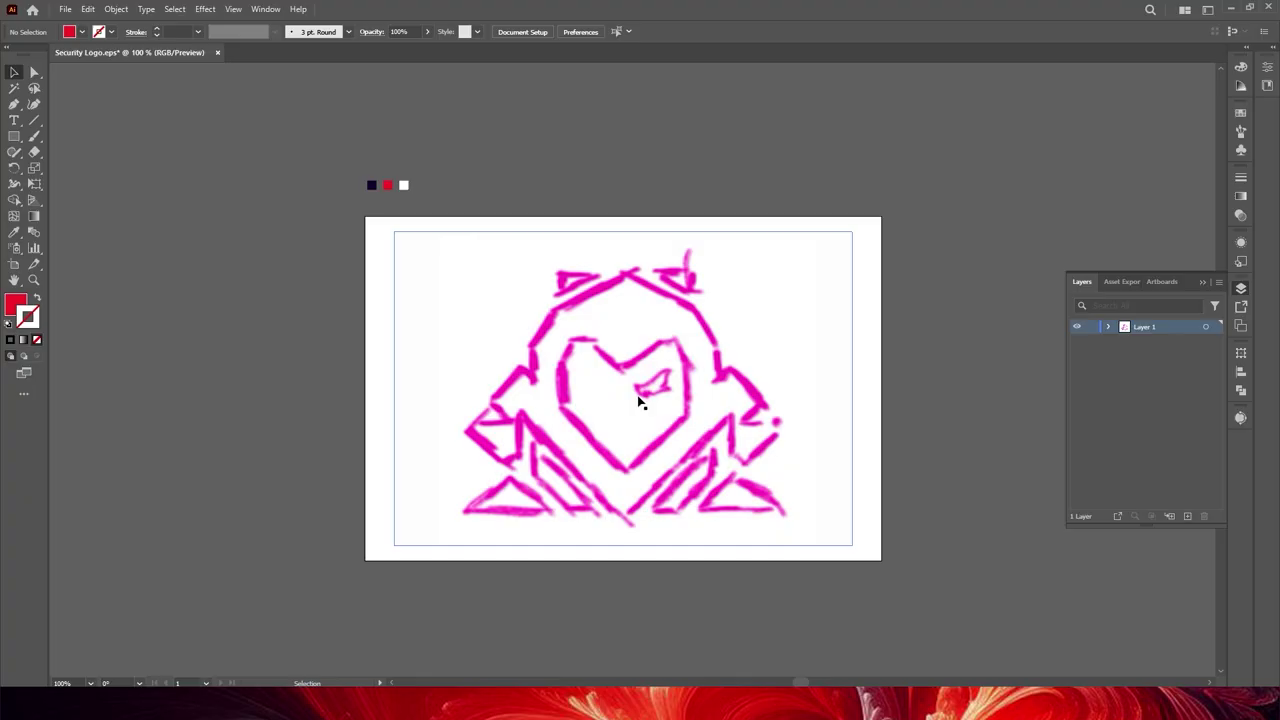
# Step: Fade the sketch to about half opacity, add Layer 2, and lock the sketch layer
pyautogui.click(626, 434)
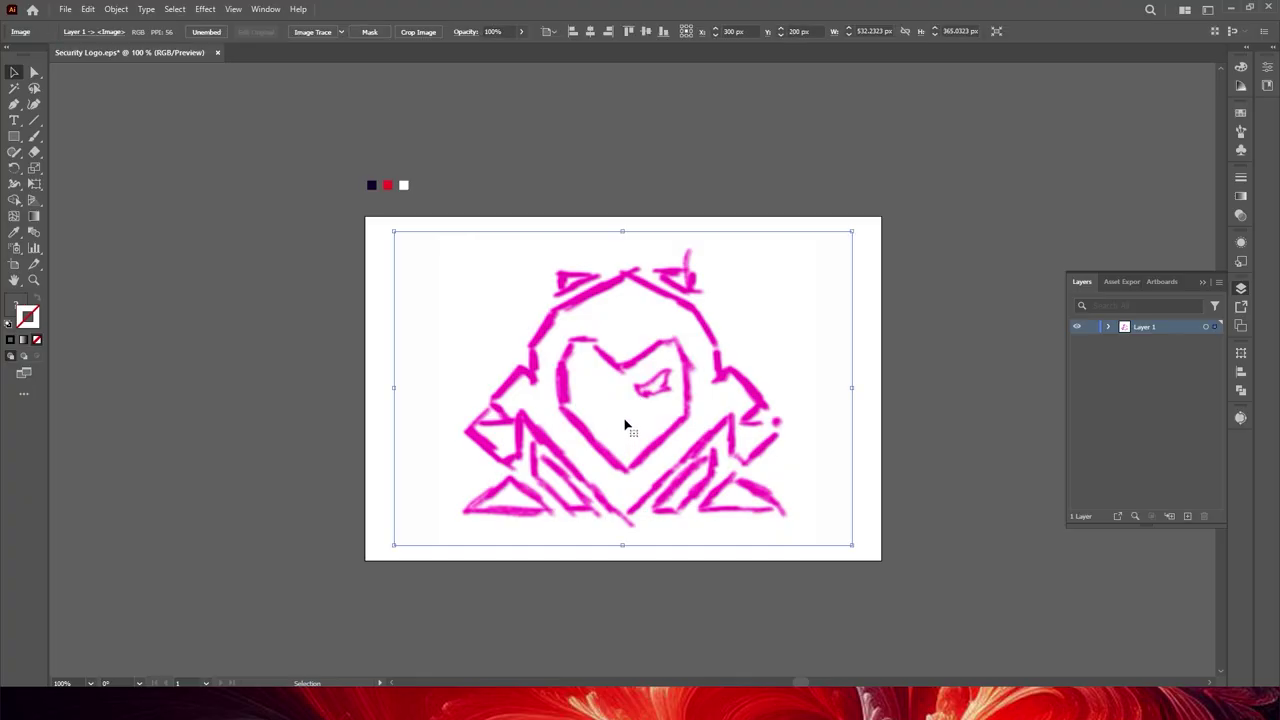
pyautogui.click(520, 31)
pyautogui.moveTo(519, 48); pyautogui.dragTo(497, 52)
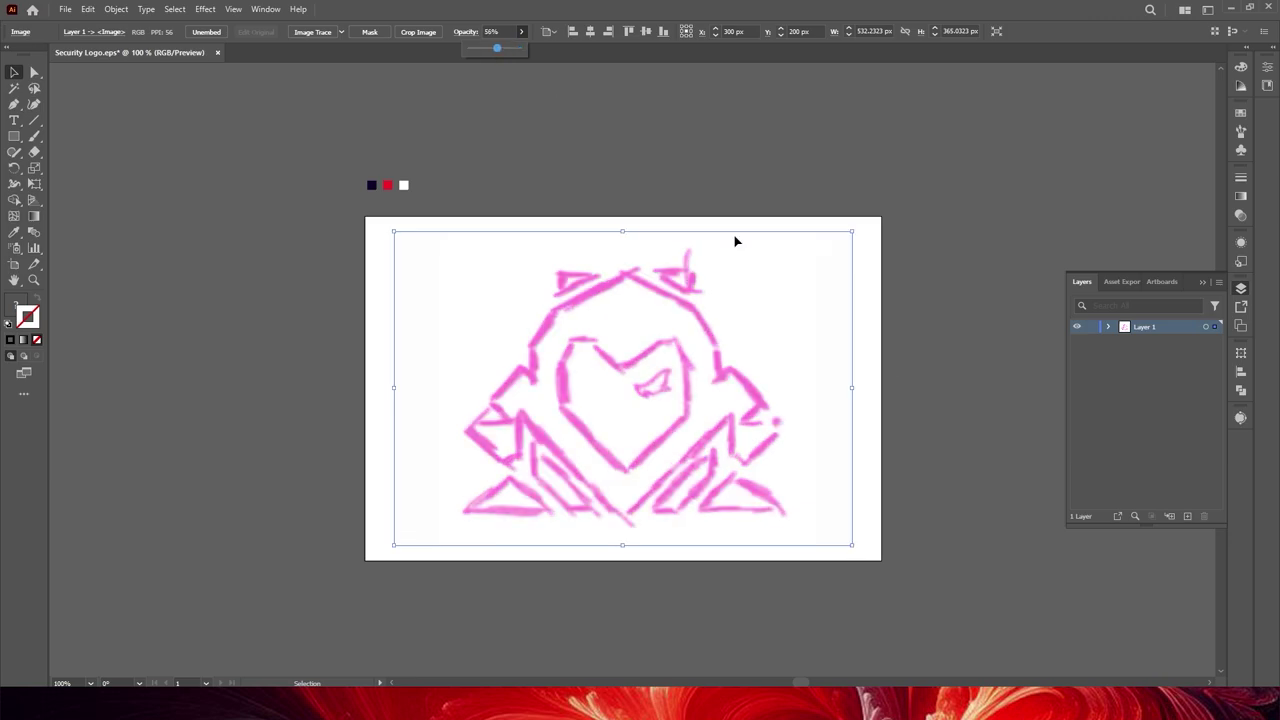
pyautogui.click(1188, 518)
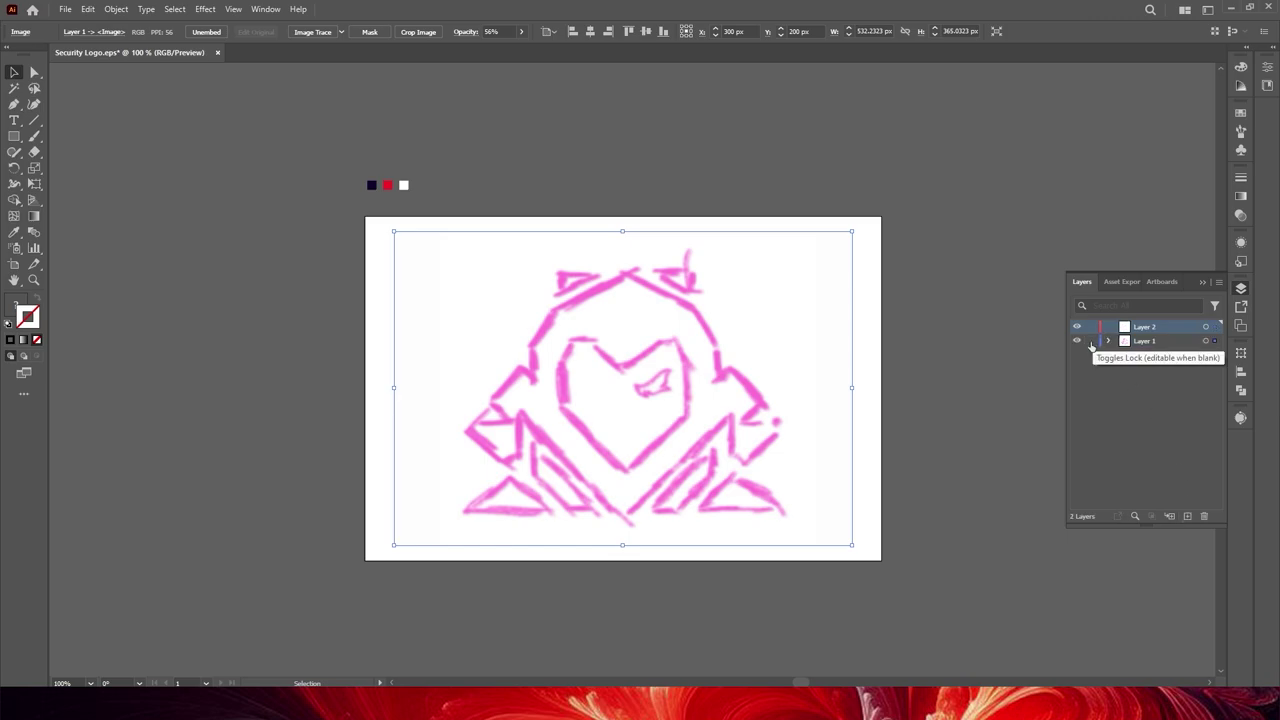
pyautogui.click(1091, 341)
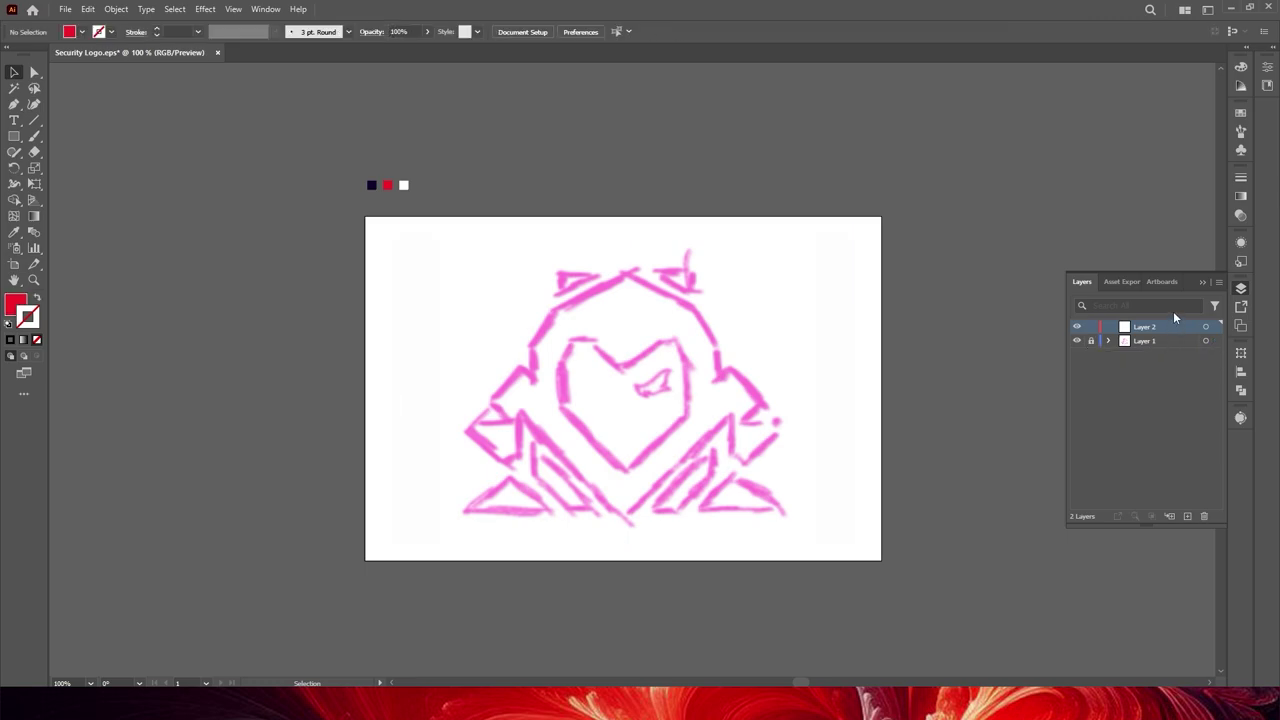
# Step: Draw a vertical red centre line from above the artboard to below the sketch
pyautogui.click(18, 106)
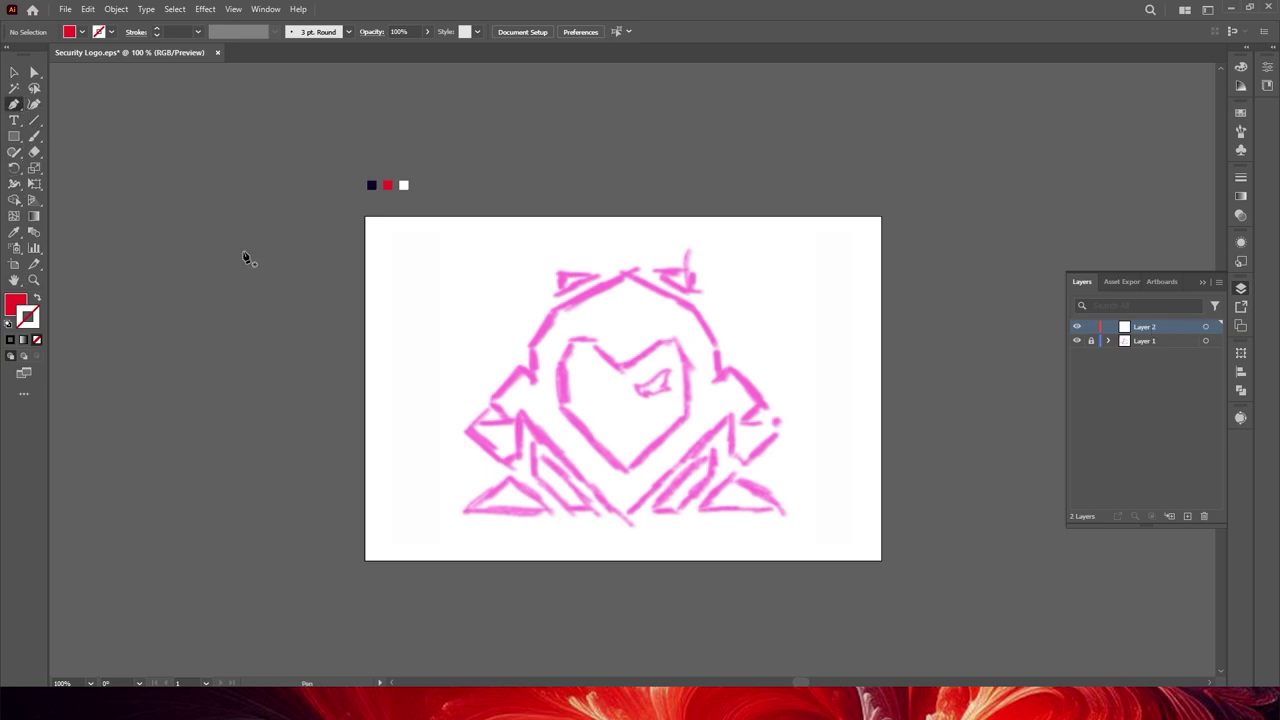
pyautogui.click(626, 184)
pyautogui.keyDown('shift'); pyautogui.click(626, 587); pyautogui.keyUp('shift')
pyautogui.press('v')
pyautogui.hotkey('ctrl', 'shift', 'a')
pyautogui.hotkey('ctrl', '+')
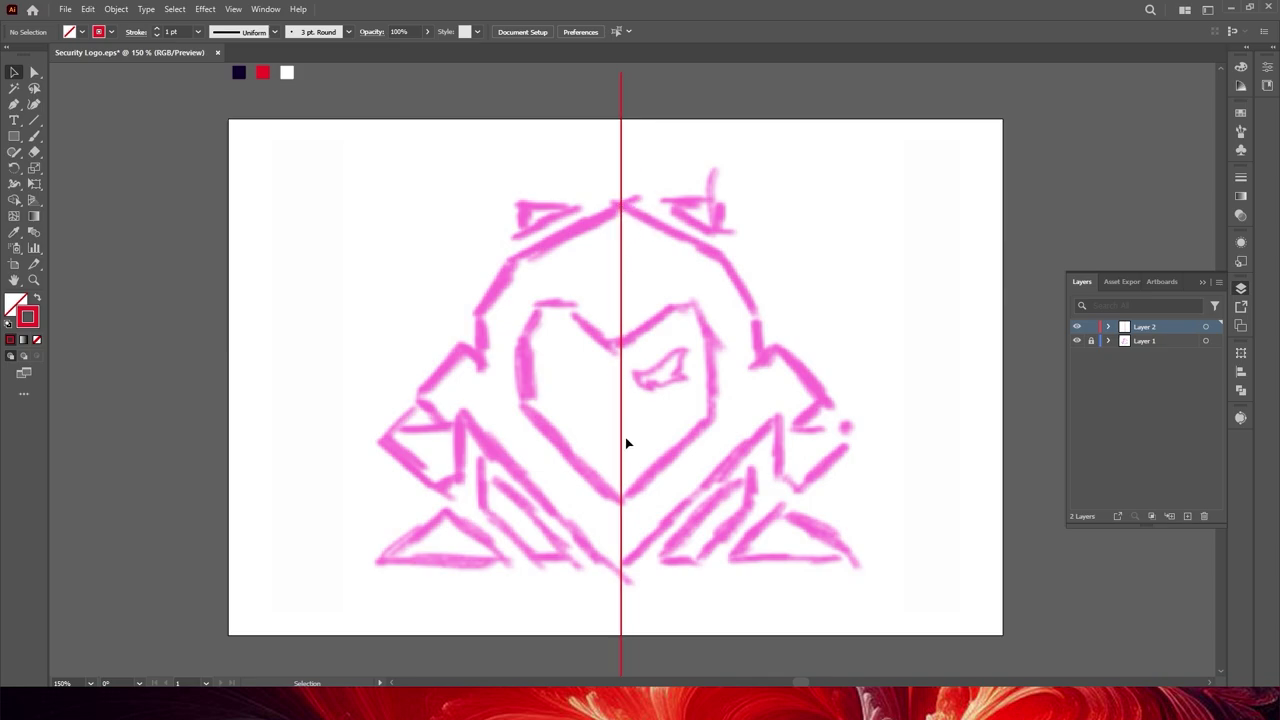
# Step: Trace the shield's upper left edge from the top centre down to the side notch
pyautogui.click(13, 105)
pyautogui.click(617, 211)
pyautogui.click(621, 208)
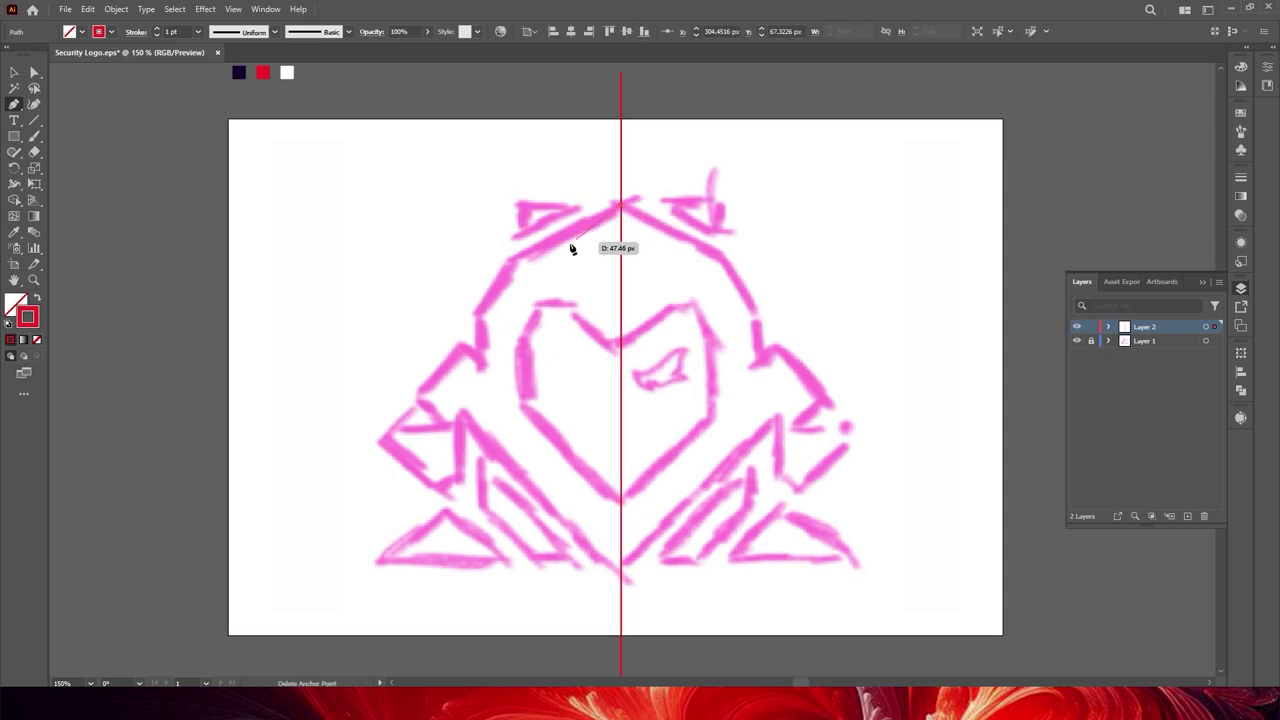
pyautogui.click(512, 261)
pyautogui.click(476, 314)
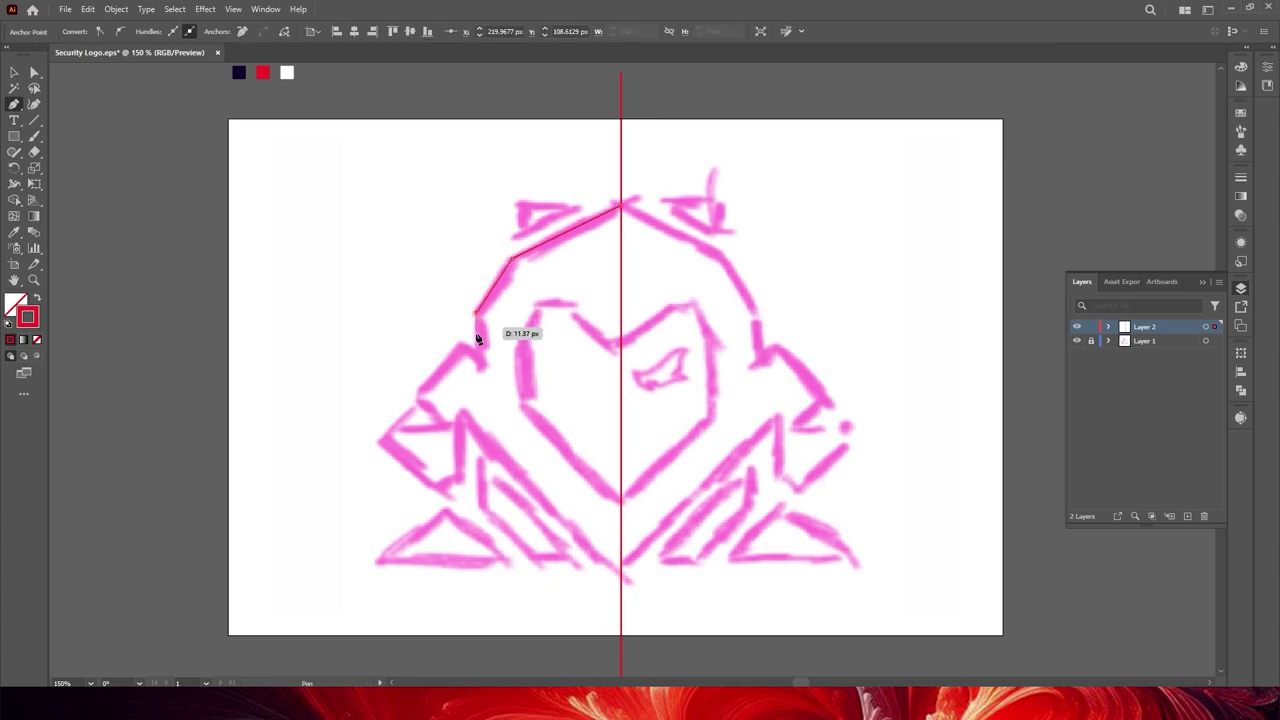
pyautogui.click(476, 363)
pyautogui.click(459, 346)
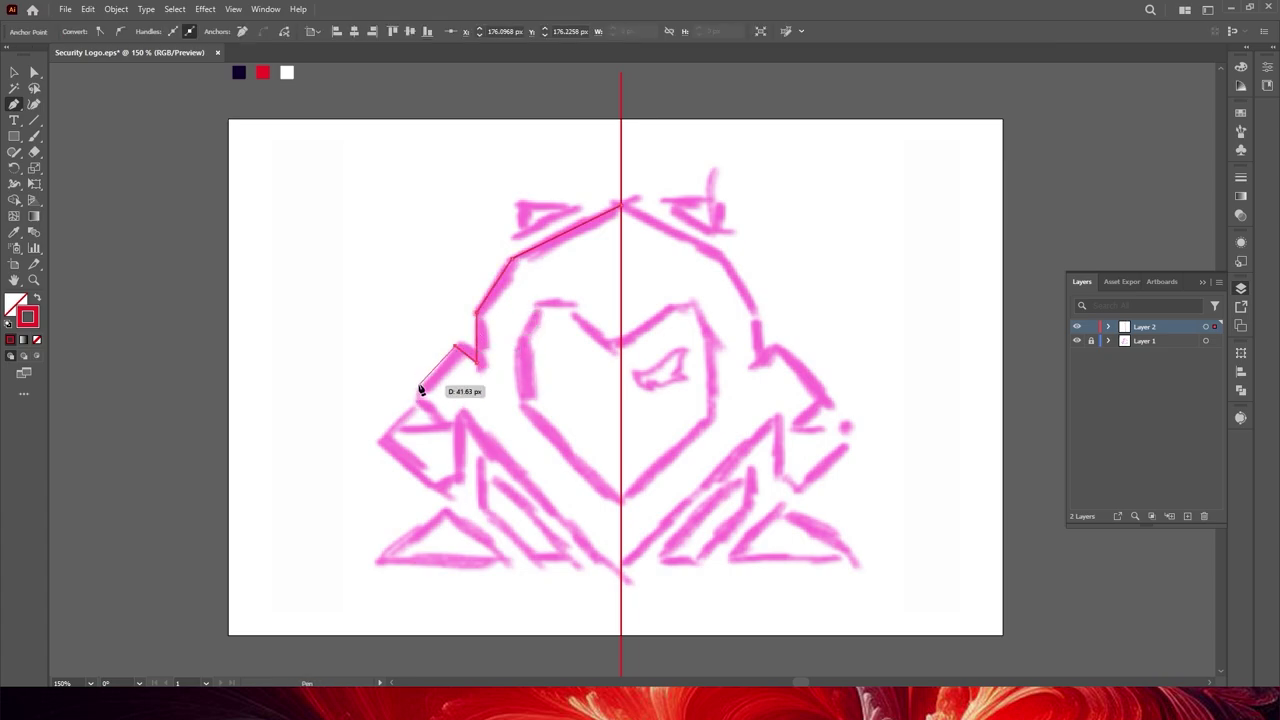
pyautogui.click(416, 393)
# Step: Trace the left wing and close the outline along the centre line
pyautogui.click(450, 427)
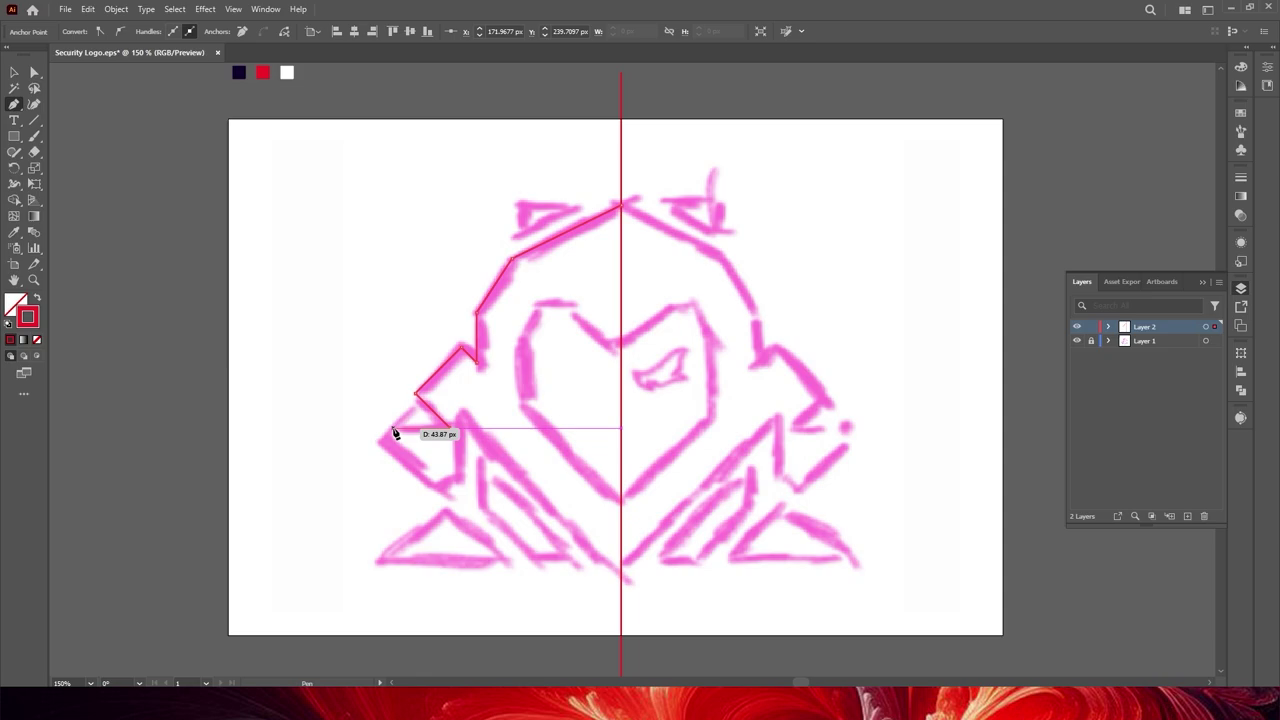
pyautogui.click(376, 428)
pyautogui.click(432, 487)
pyautogui.click(462, 487)
pyautogui.click(462, 425)
pyautogui.click(620, 578)
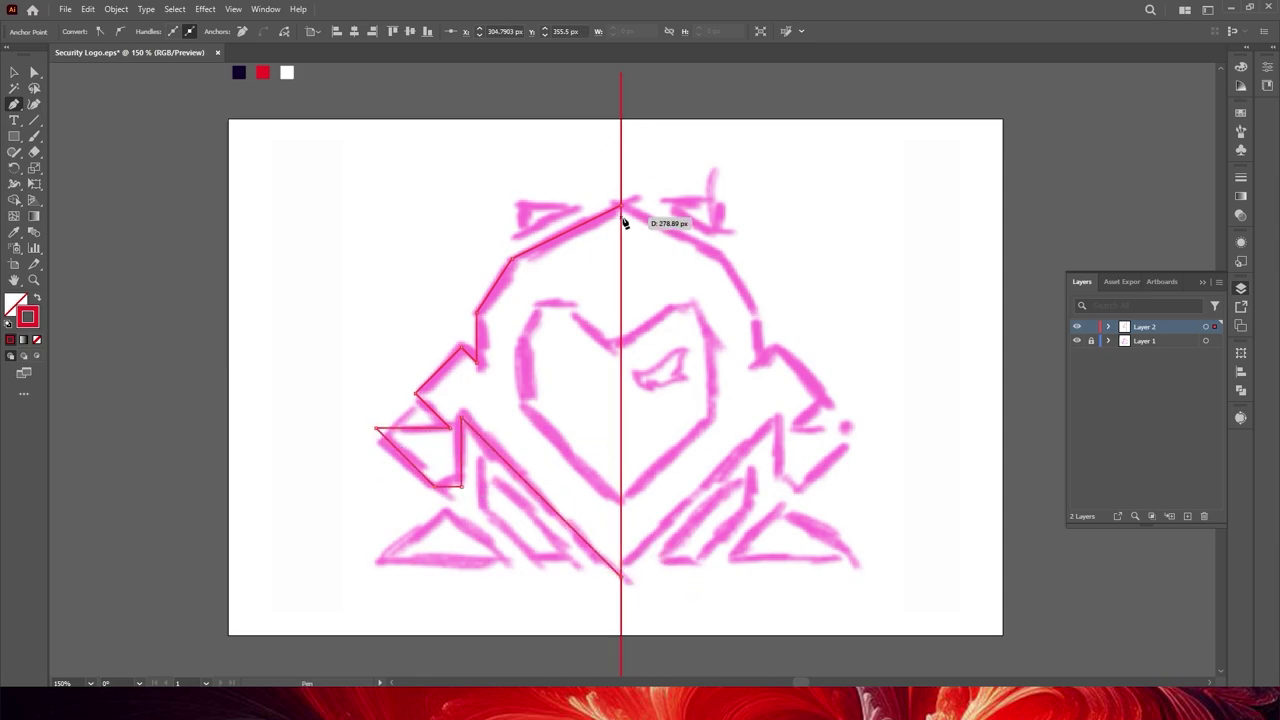
pyautogui.click(620, 206)
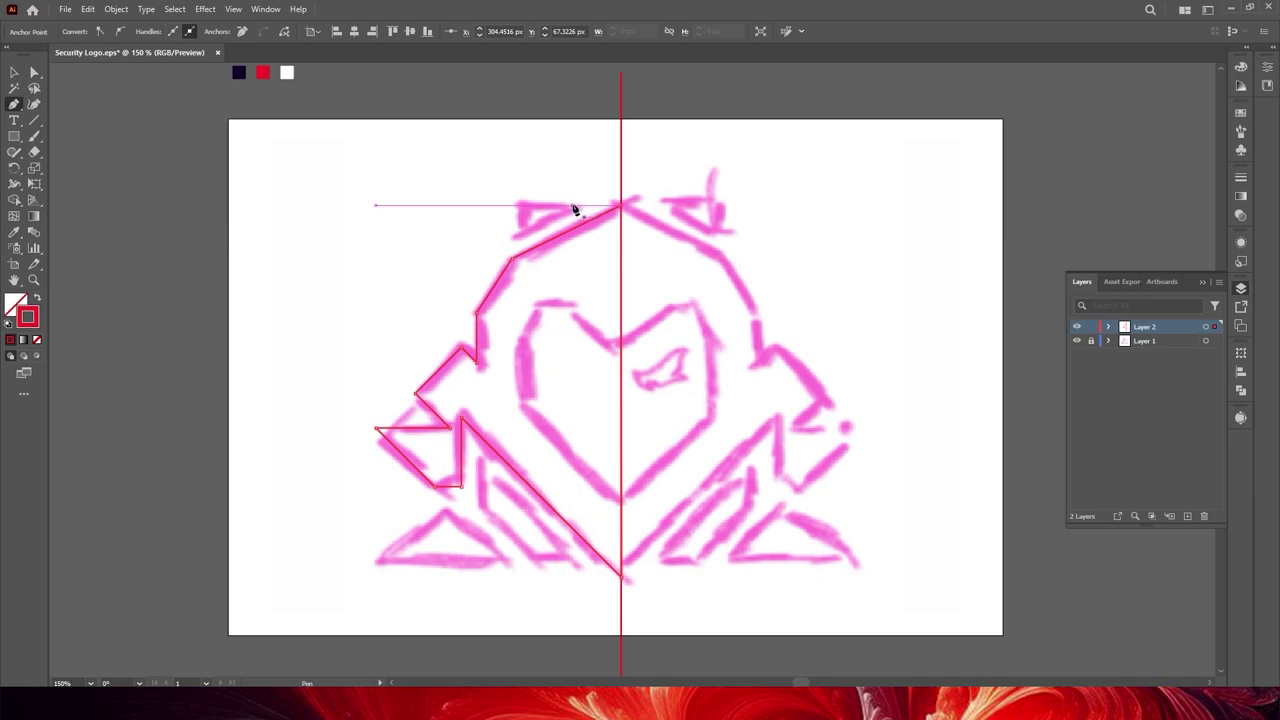
pyautogui.press('Escape')
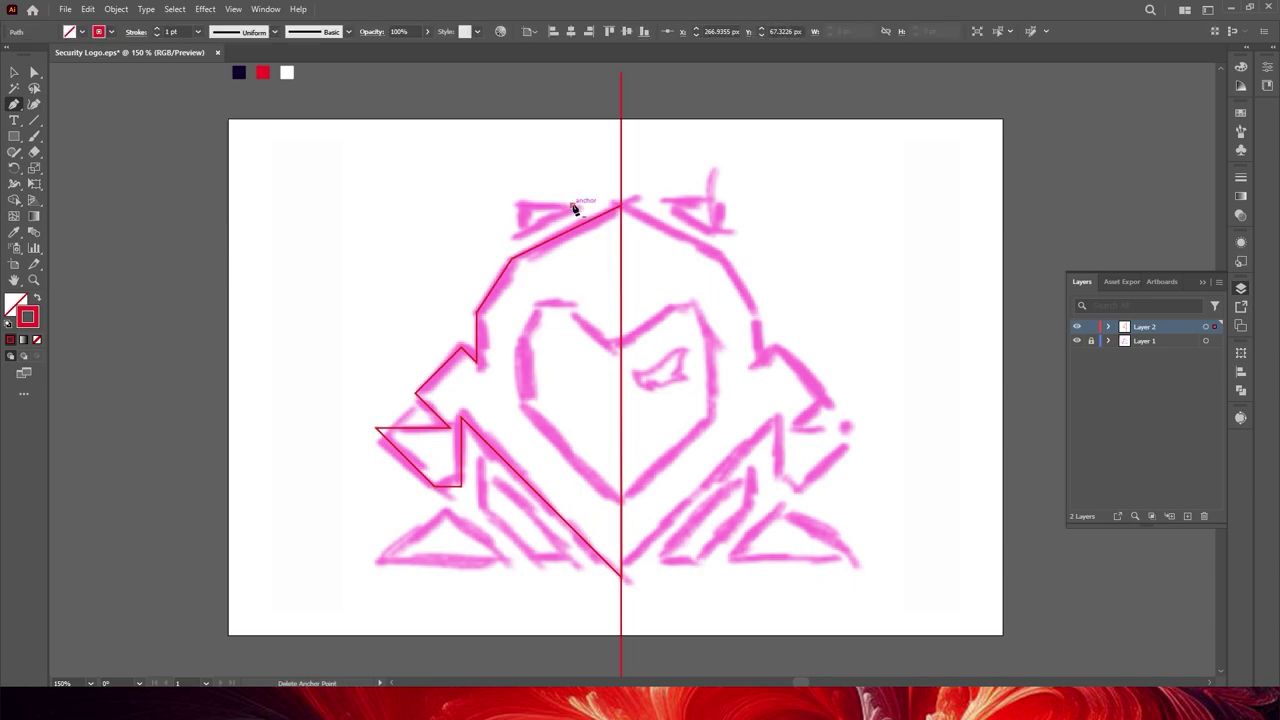
# Step: Draw the small triangle at the shield's top left
pyautogui.moveTo(575, 208); pyautogui.dragTo(508, 225)
pyautogui.press('v')
pyautogui.scroll(3, 514, 228)
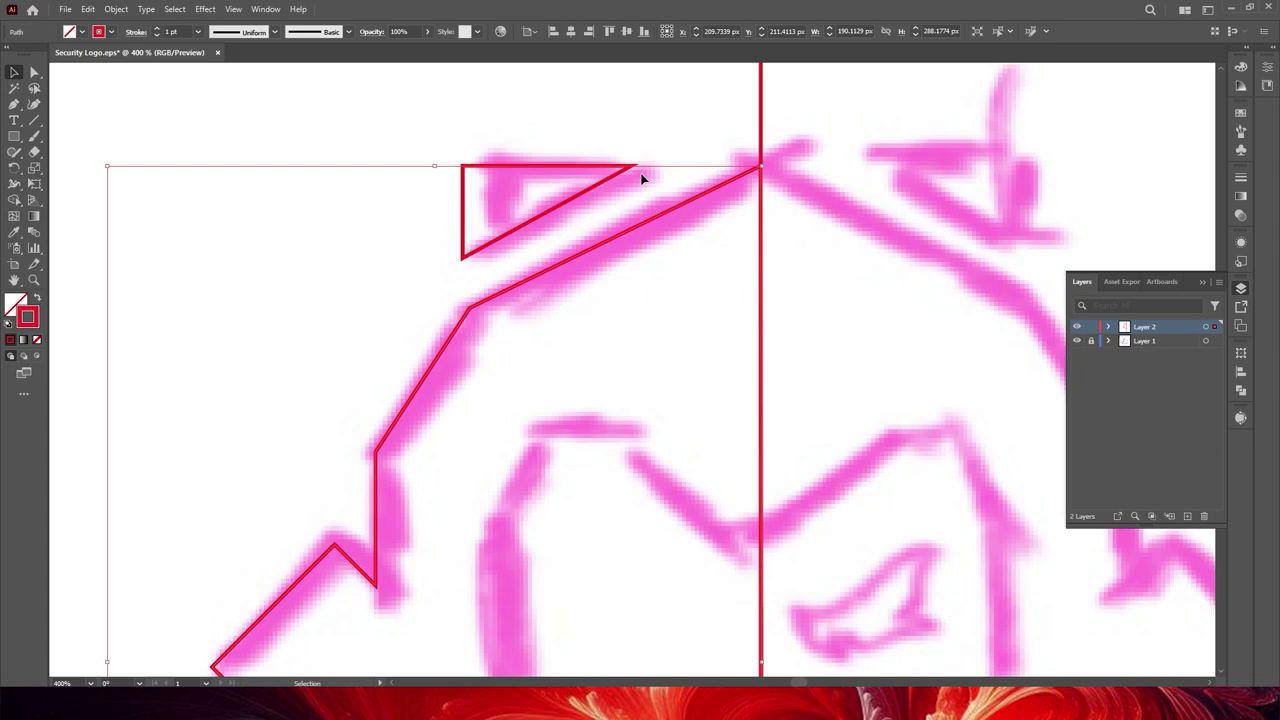
# Step: Offset the traced left shield outline outward by 14 px
pyautogui.click(618, 242)
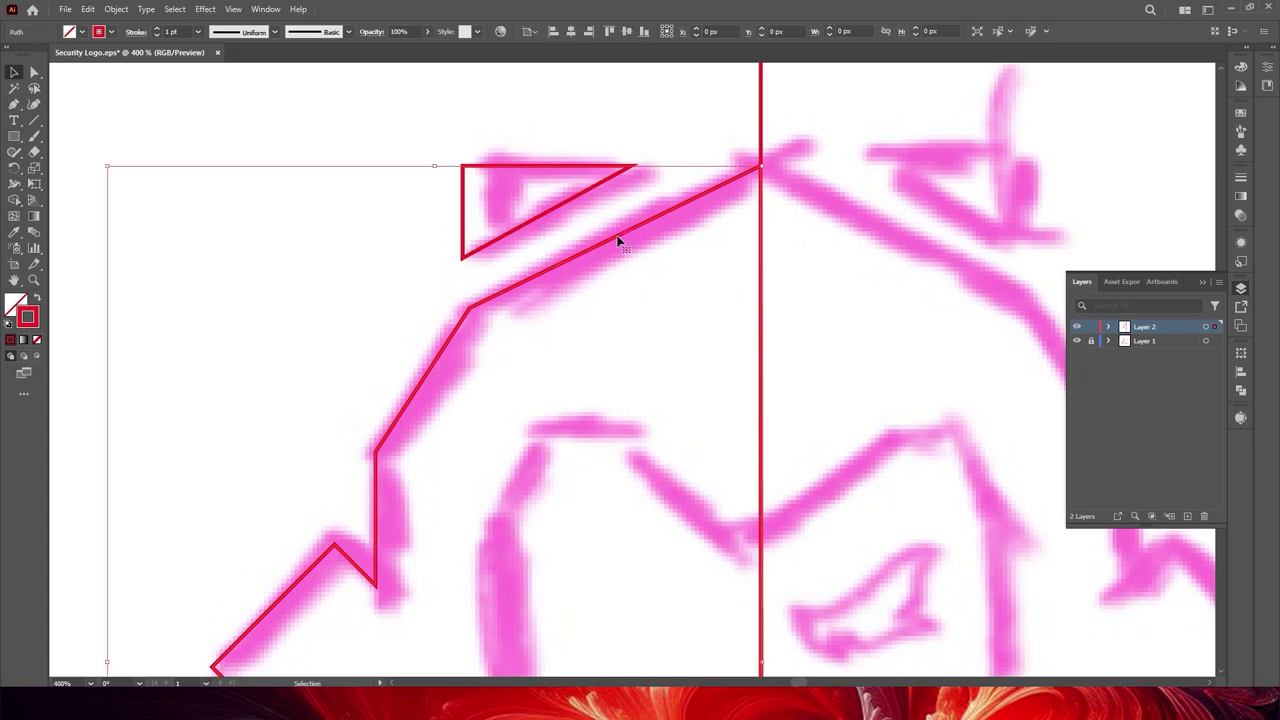
pyautogui.click(116, 9)
pyautogui.moveTo(133, 347)
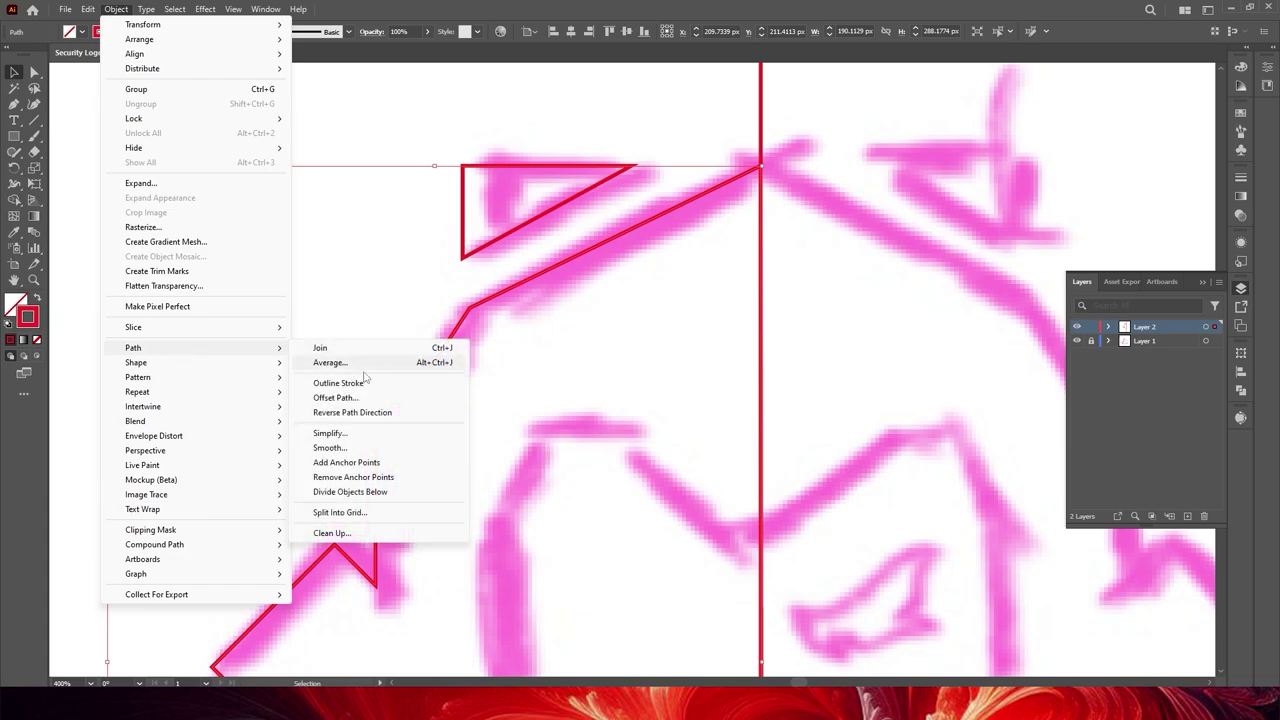
pyautogui.click(335, 398)
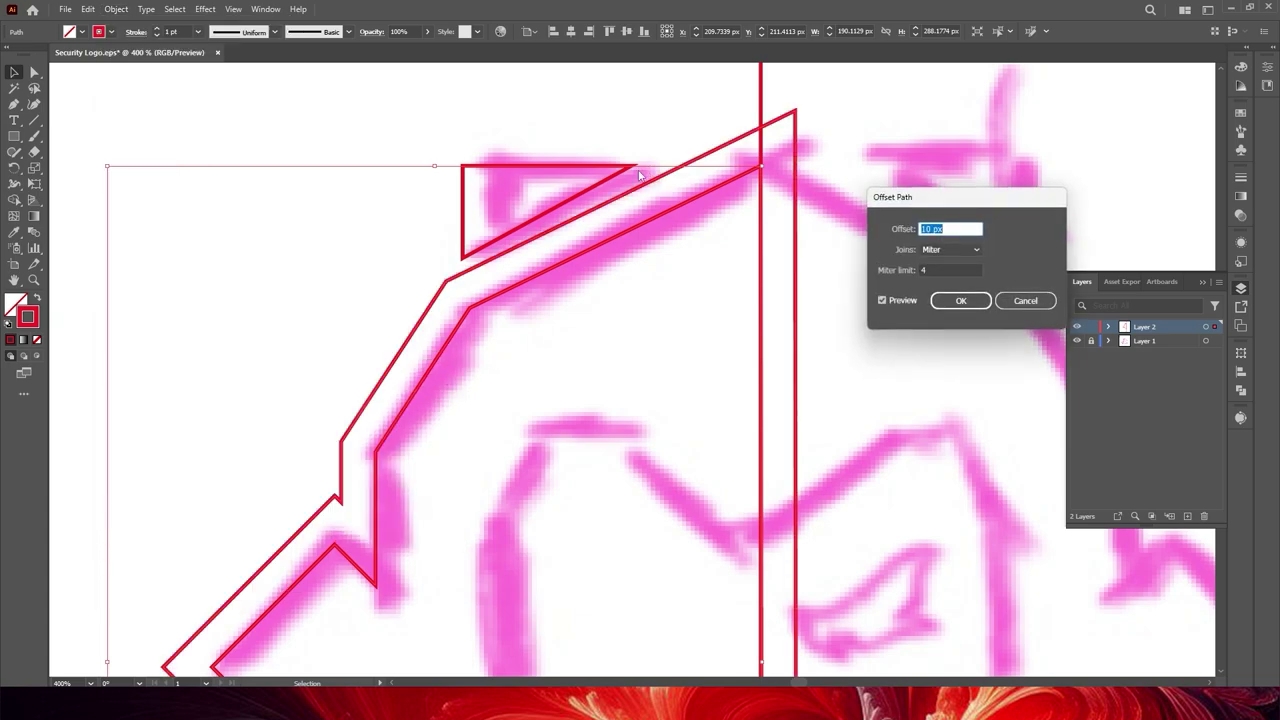
pyautogui.press('Up')
pyautogui.press('Up')
pyautogui.press('Up')
pyautogui.click(961, 300)
pyautogui.press('a')
# Step: Nudge the small triangle's right corner onto the outer offset outline
pyautogui.click(638, 155)
pyautogui.moveTo(633, 166); pyautogui.dragTo(633, 170)
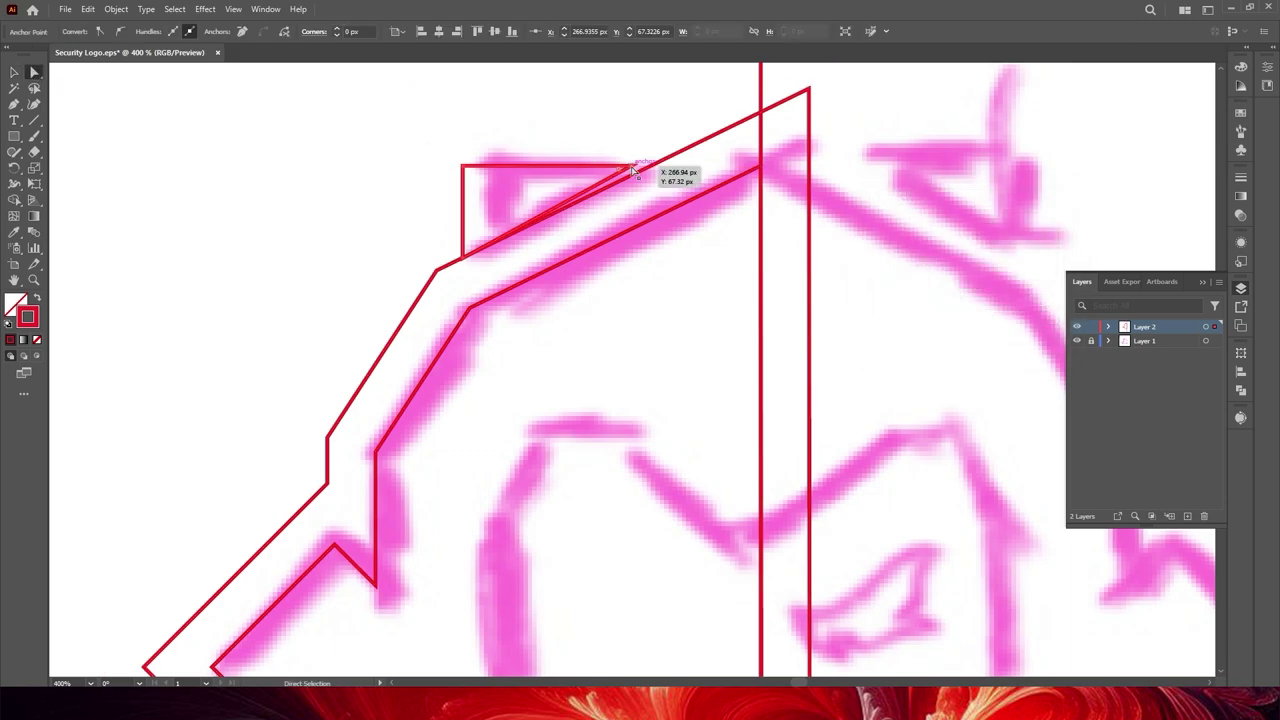
pyautogui.press('Right')
pyautogui.press('Right')
pyautogui.press('Right')
pyautogui.press('Right')
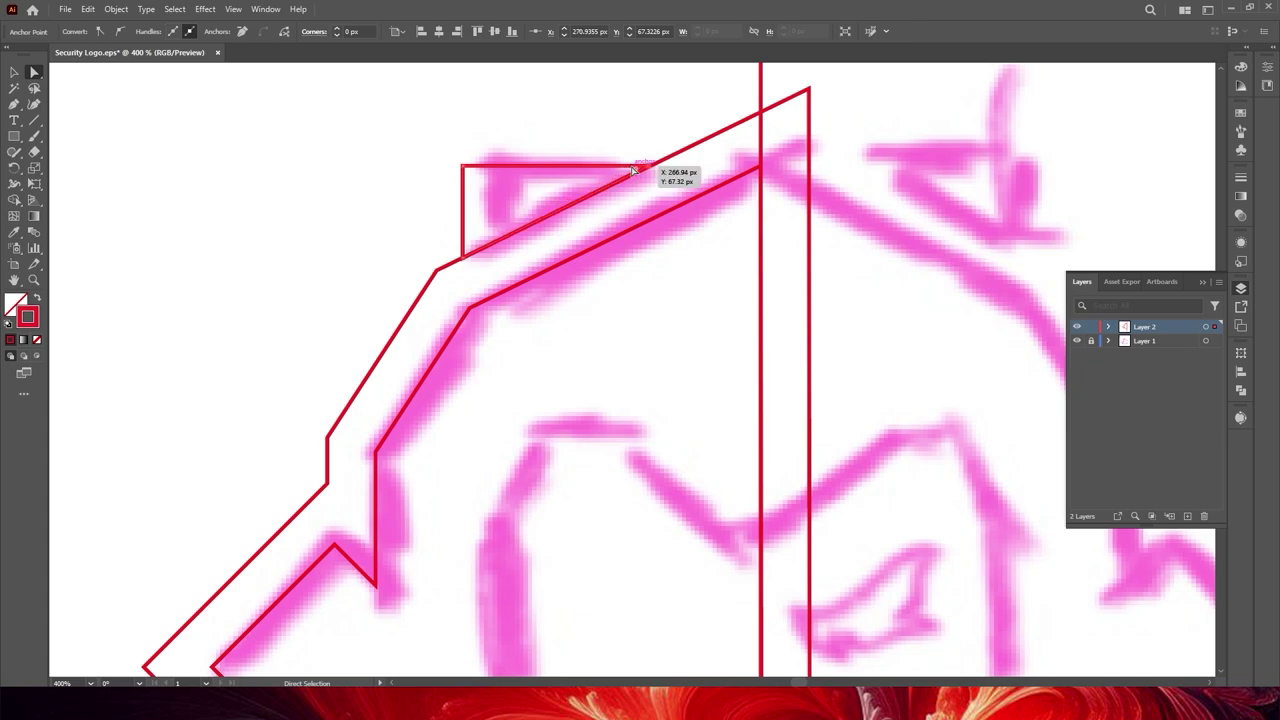
pyautogui.click(14, 72)
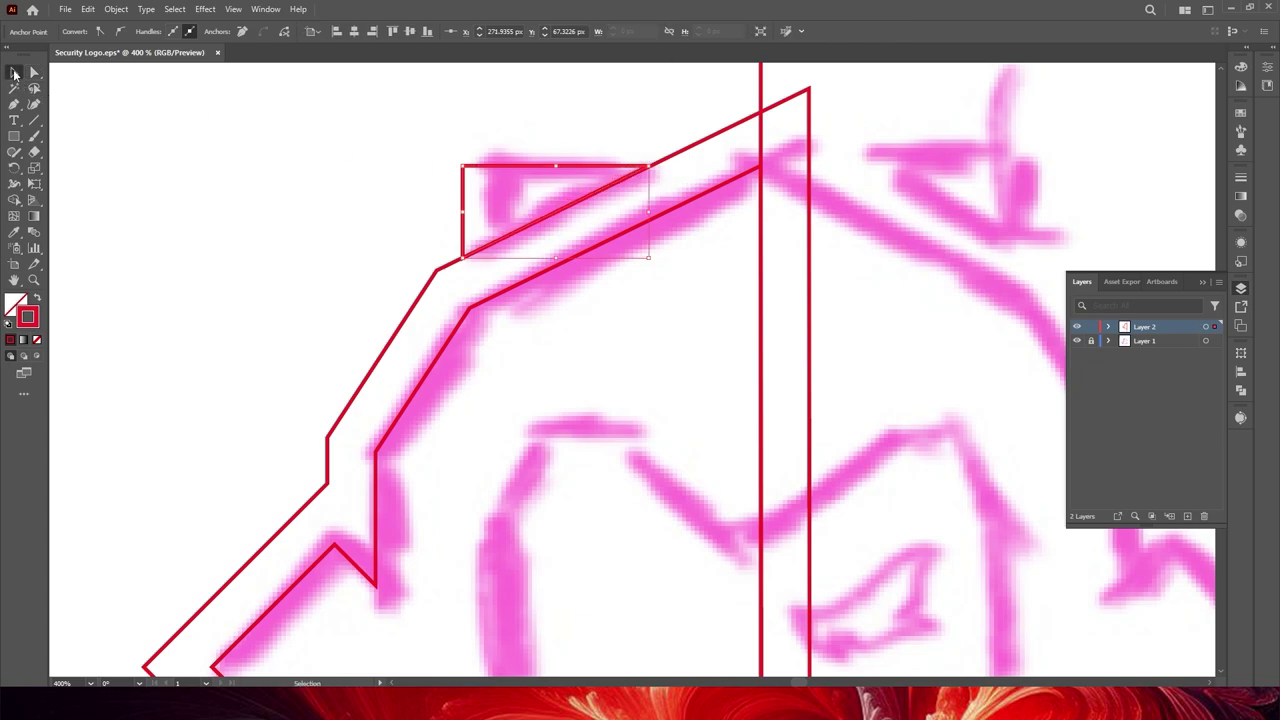
pyautogui.click(526, 172)
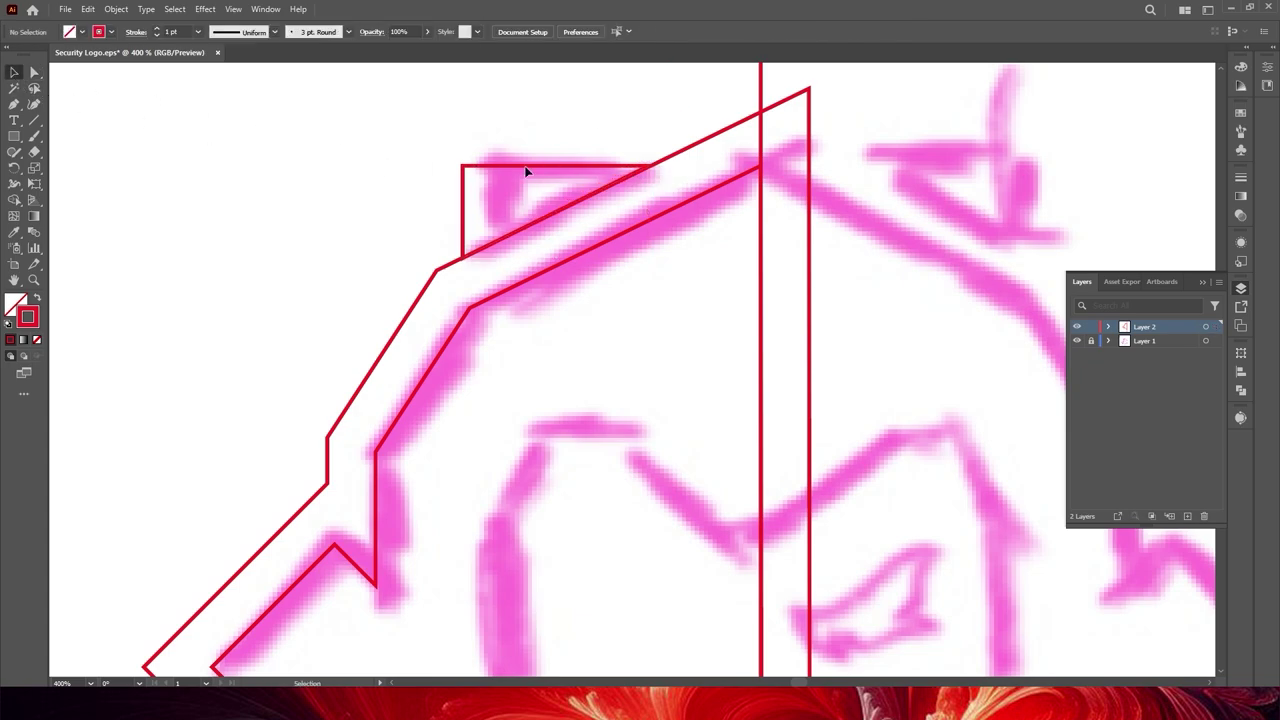
pyautogui.click(682, 150)
# Step: Trace the lower-left triangle of the sketch as a closed red path
pyautogui.click(702, 167)
pyautogui.scroll(-3, 705, 220)
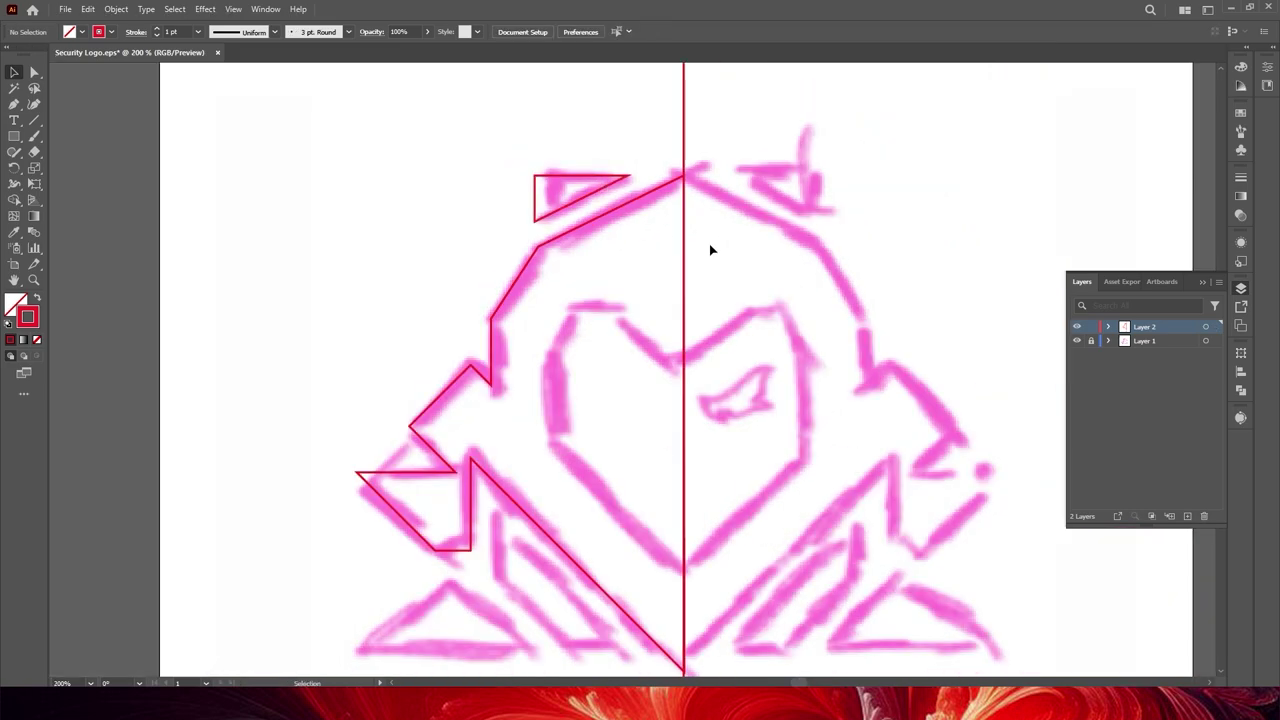
pyautogui.scroll(-2, 680, 380)
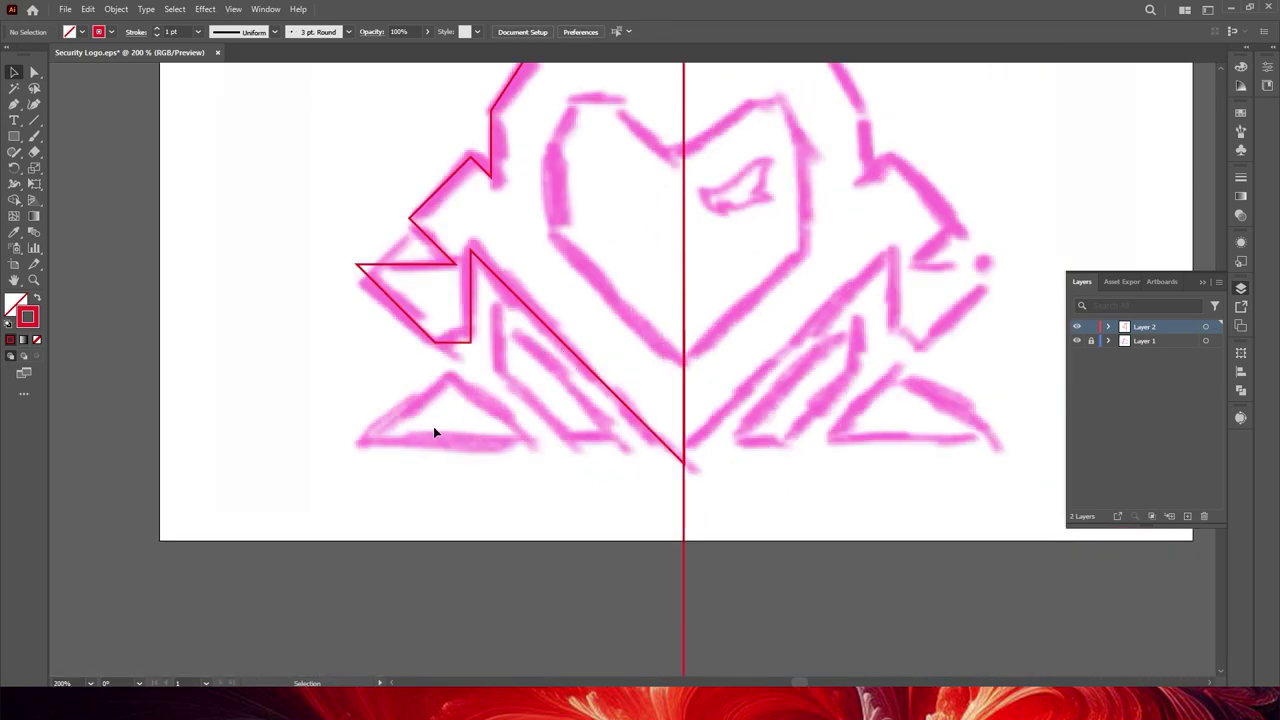
pyautogui.click(14, 104)
pyautogui.click(684, 462)
pyautogui.click(549, 463)
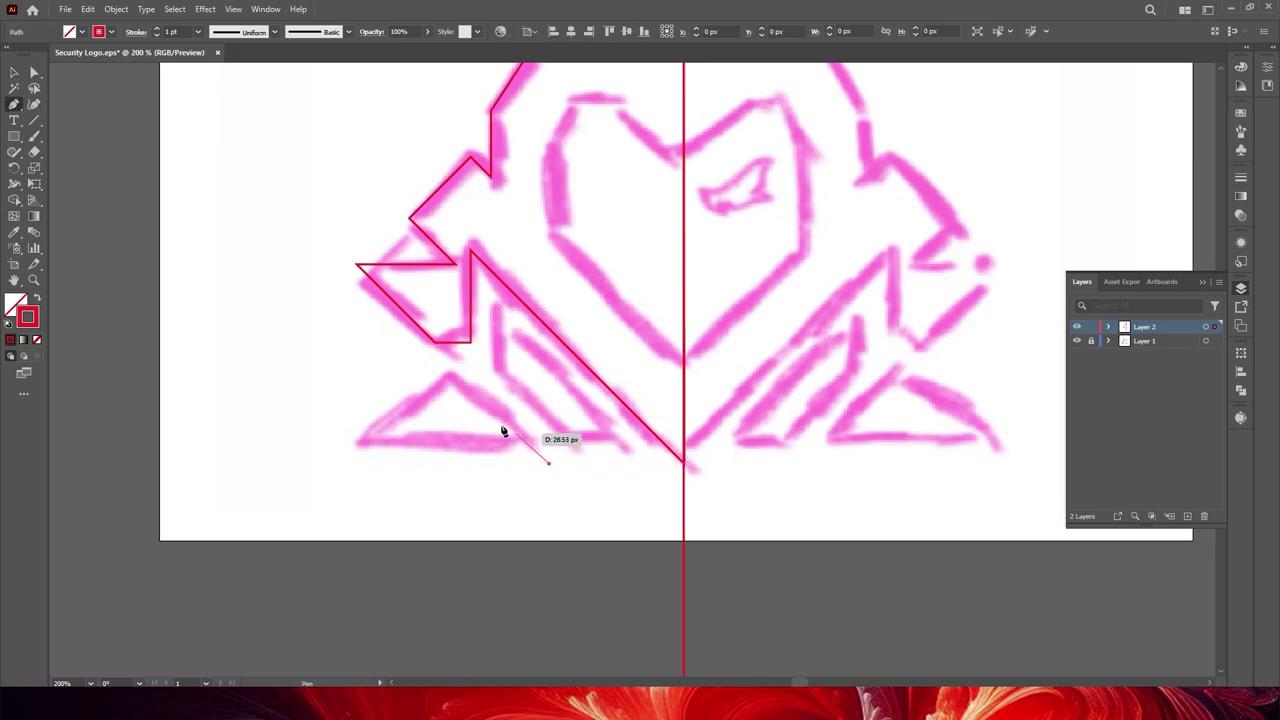
pyautogui.click(445, 372)
pyautogui.click(357, 463)
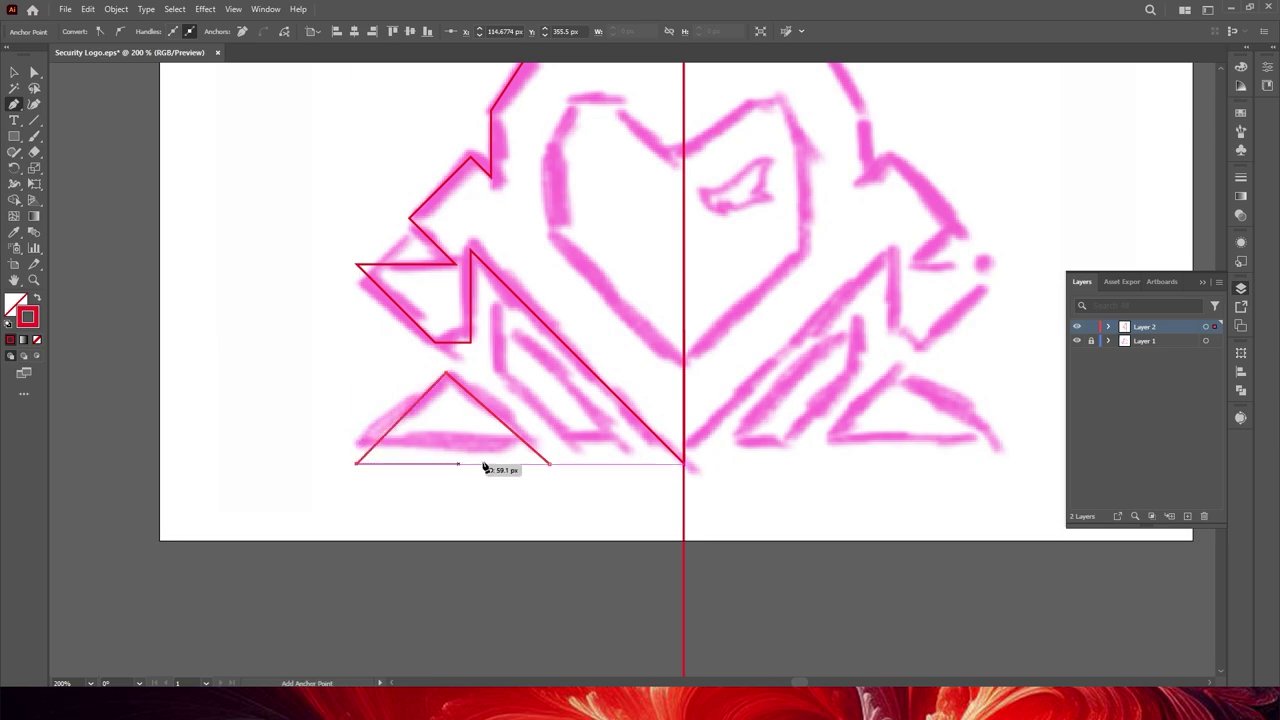
pyautogui.click(549, 463)
pyautogui.press('v')
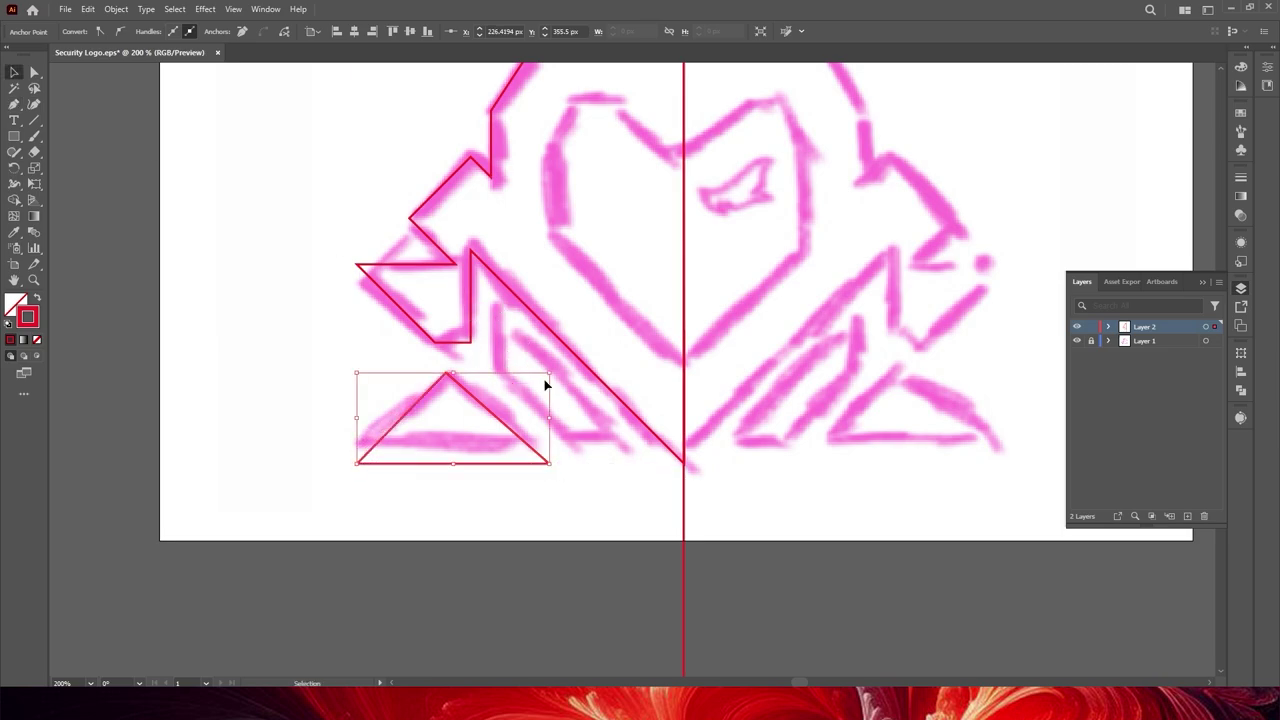
# Step: Trace the thin diagonal strip beside it as a closed red path
pyautogui.press('p')
pyautogui.click(640, 462)
pyautogui.click(497, 323)
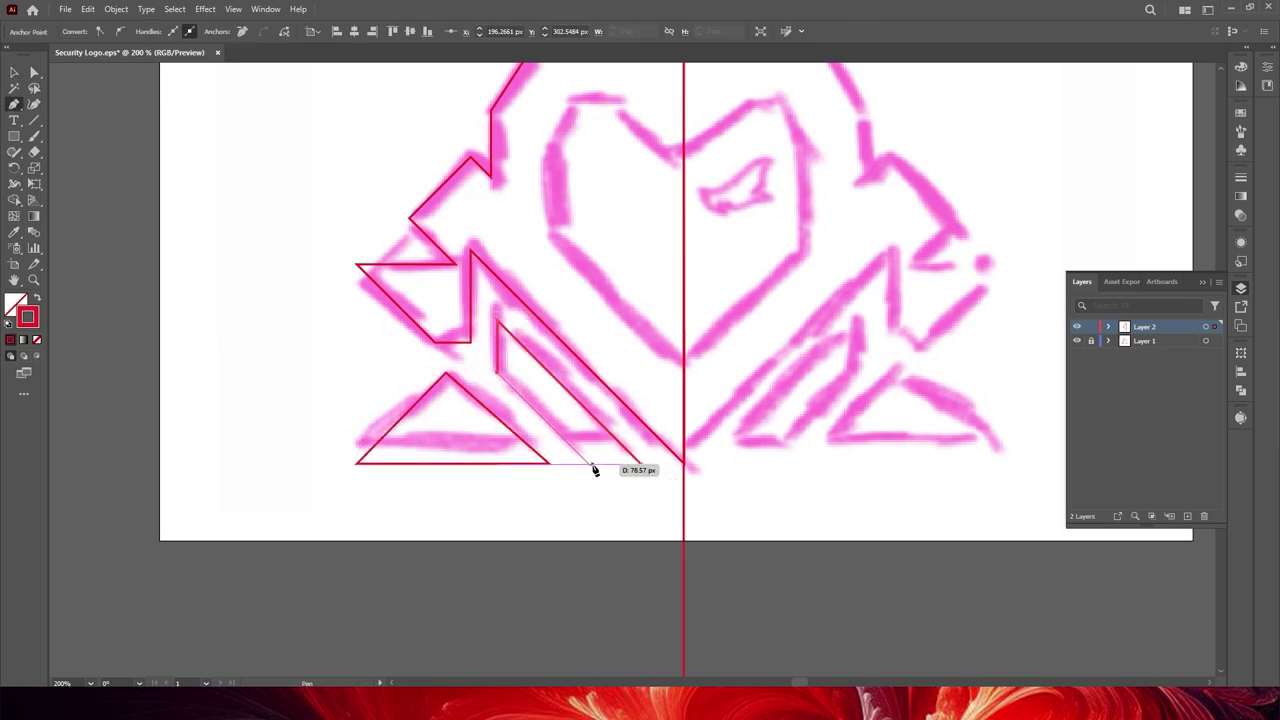
pyautogui.click(594, 466)
pyautogui.click(640, 462)
pyautogui.press('v')
pyautogui.scroll(2, 603, 382)
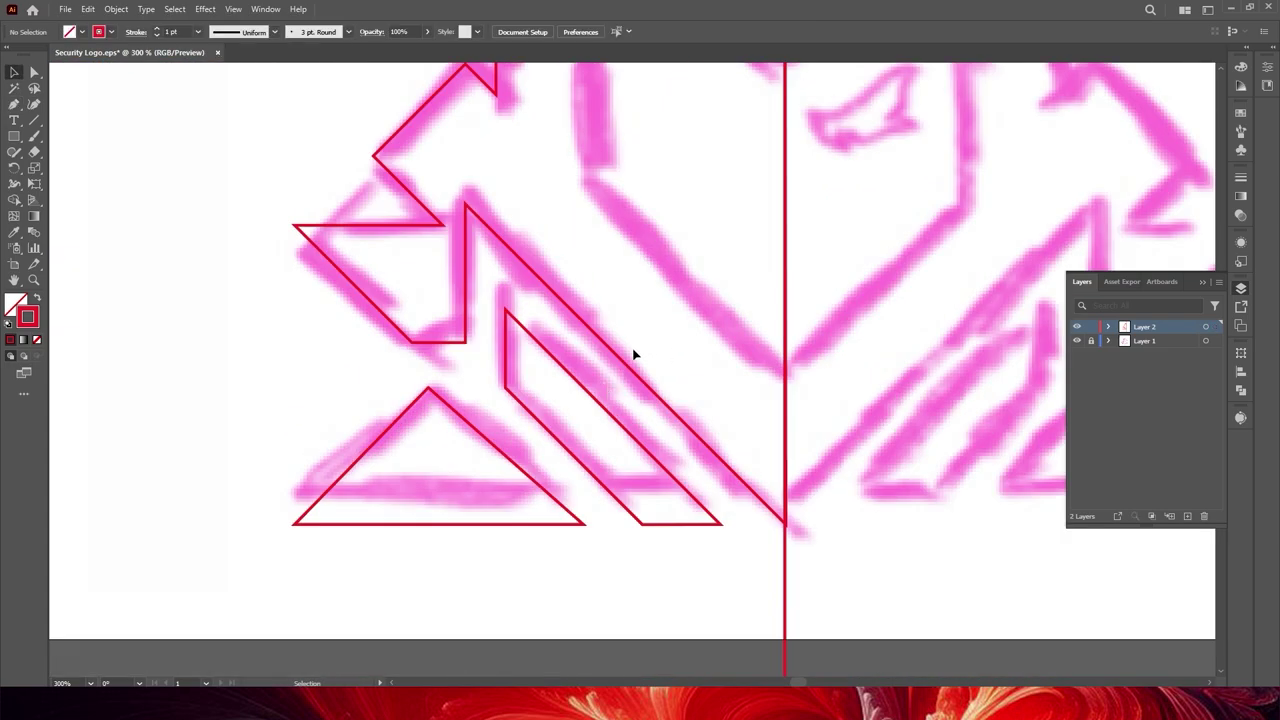
pyautogui.click(633, 382)
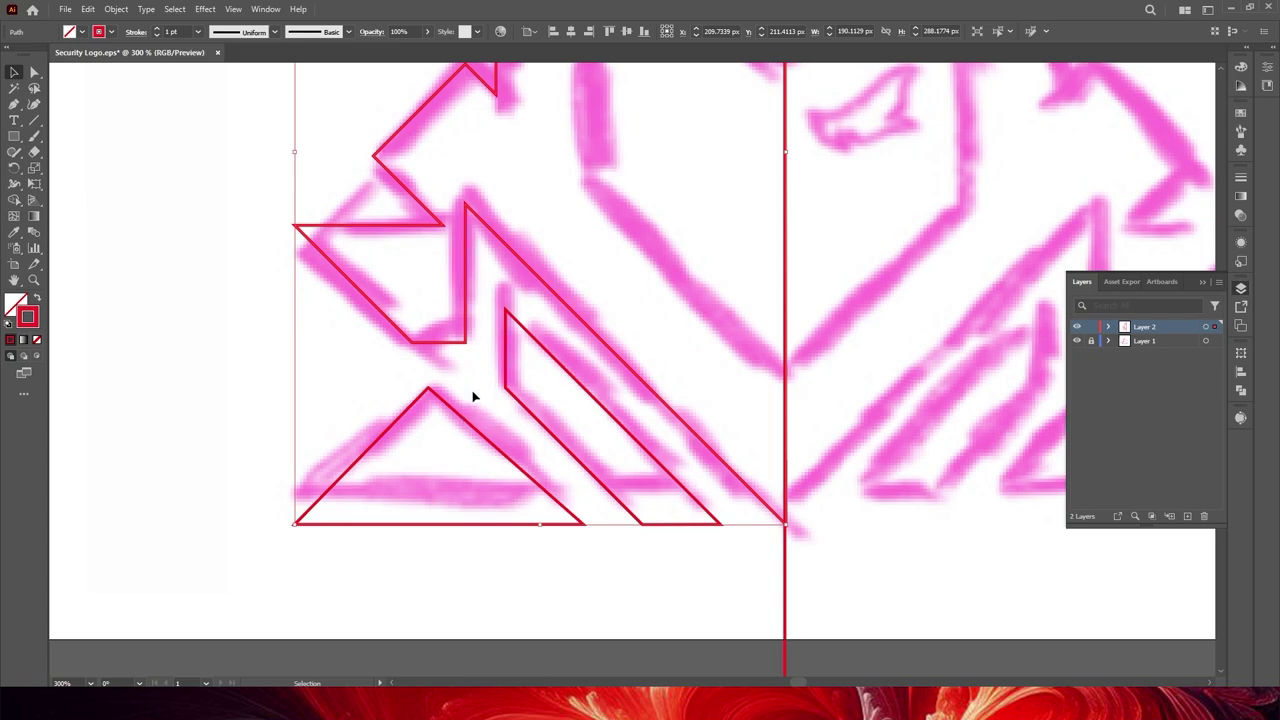
pyautogui.click(116, 9)
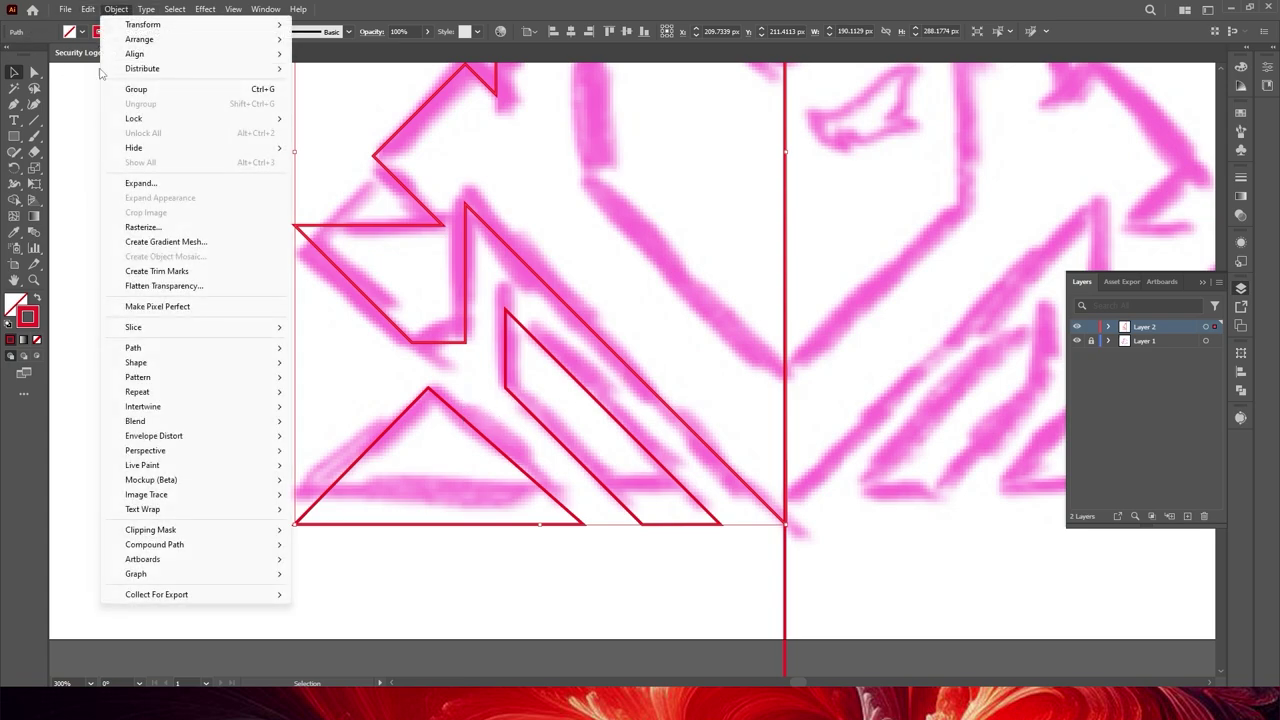
pyautogui.moveTo(133, 347)
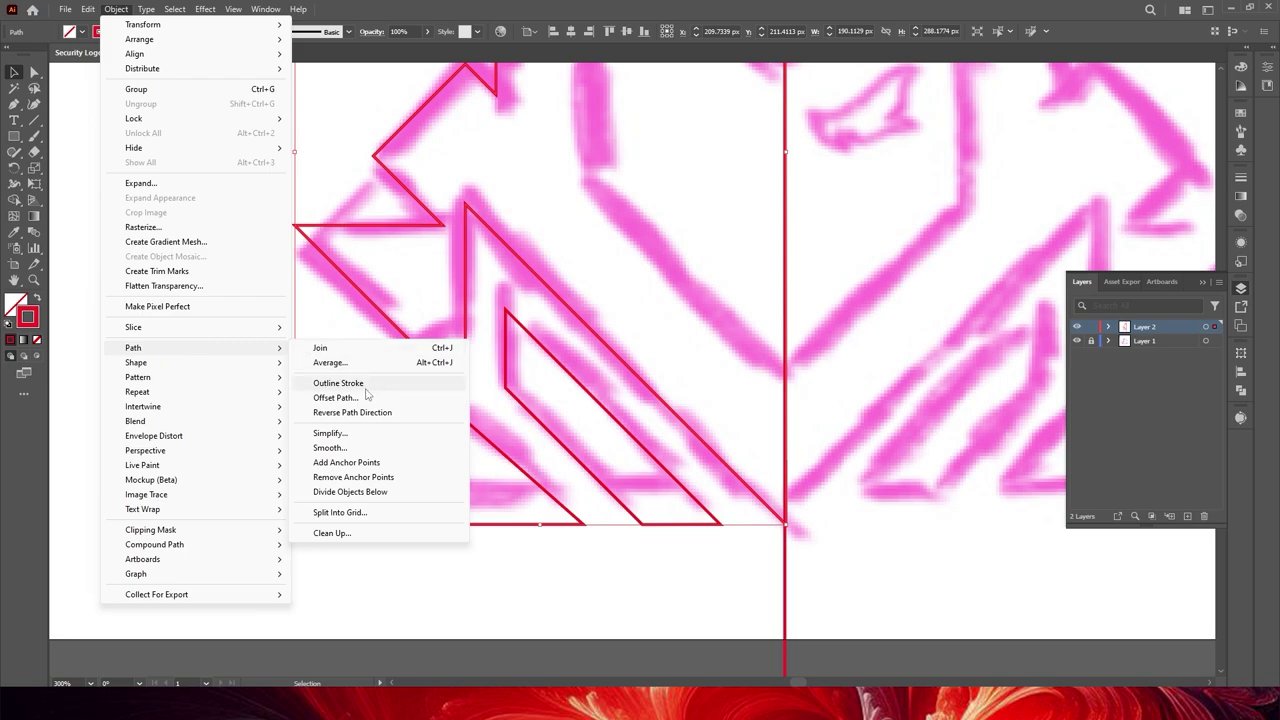
pyautogui.click(354, 398)
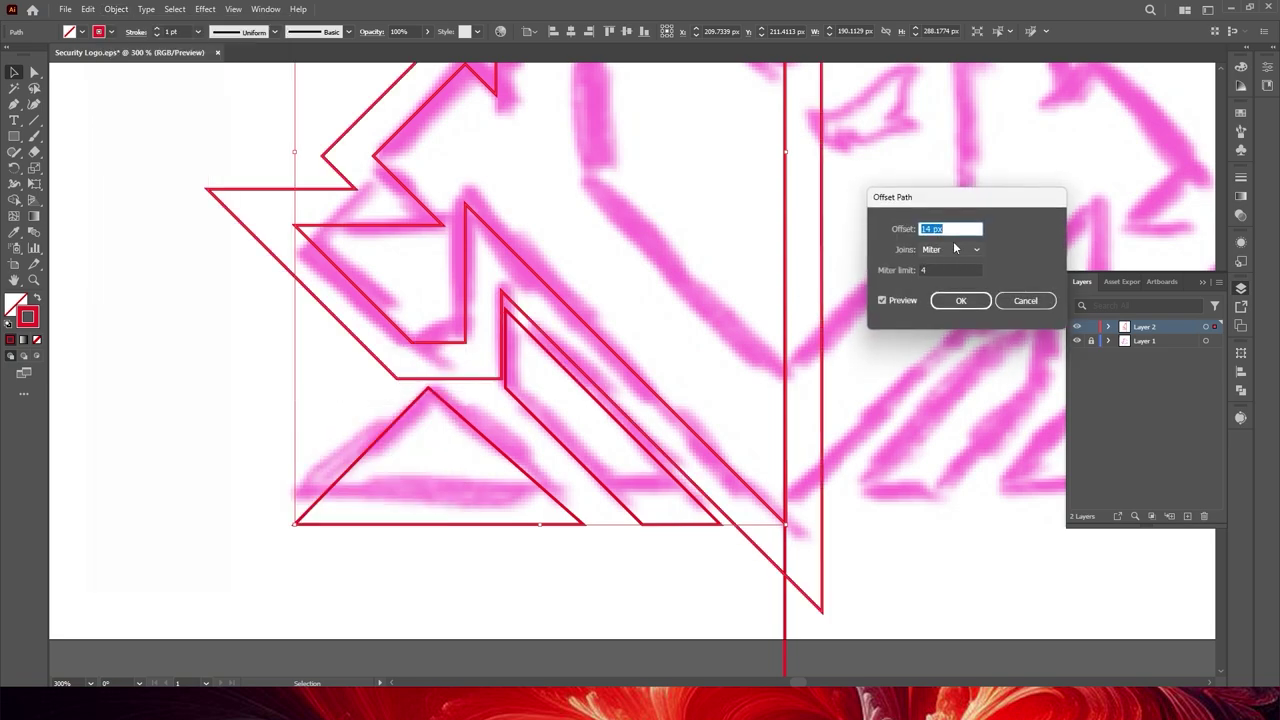
pyautogui.scroll(7, 953, 228)
pyautogui.scroll(7, 953, 230)
pyautogui.scroll(7, 952, 234)
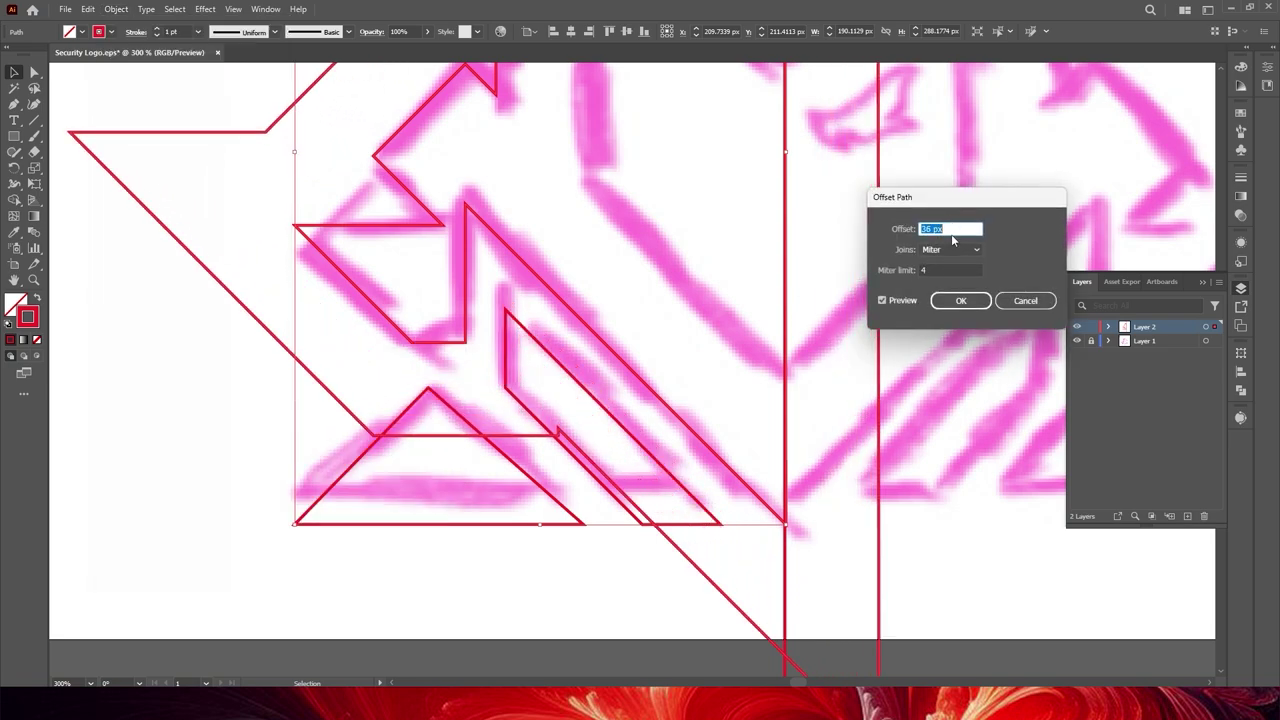
pyautogui.scroll(6, 951, 238)
pyautogui.scroll(4, 951, 240)
pyautogui.scroll(3, 951, 240)
pyautogui.scroll(2, 951, 240)
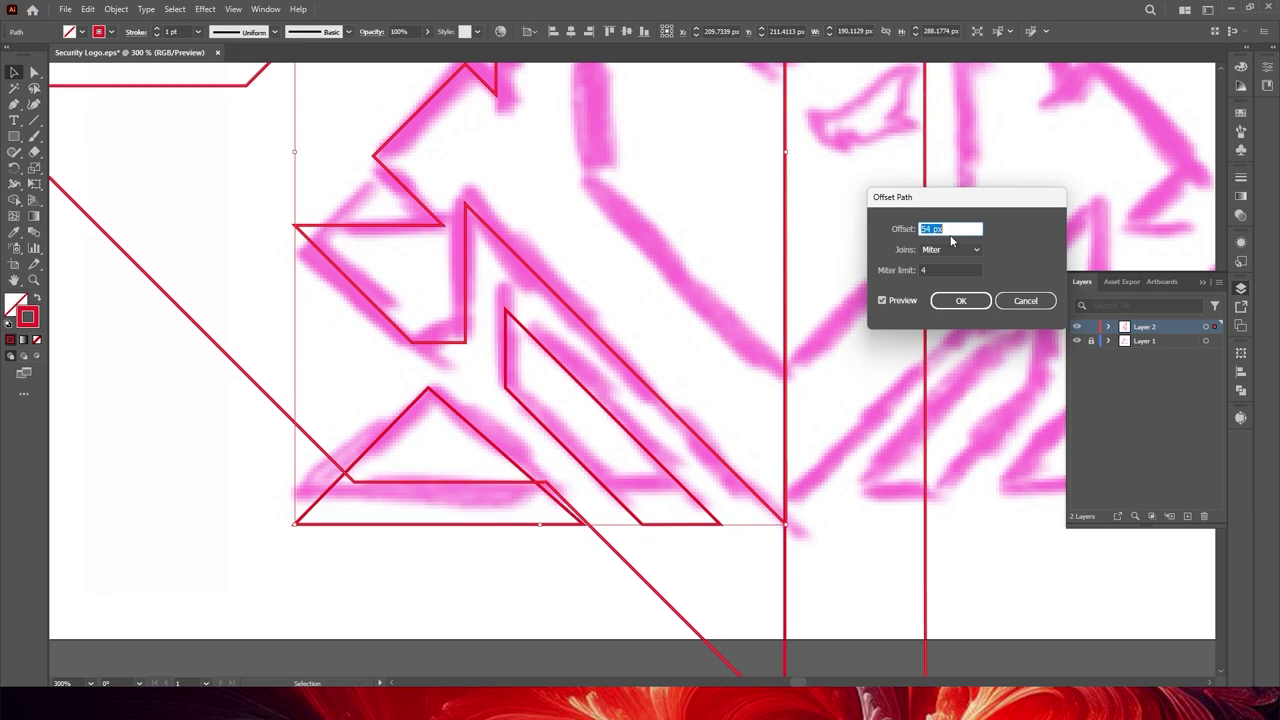
pyautogui.press('Return')
pyautogui.click(626, 594)
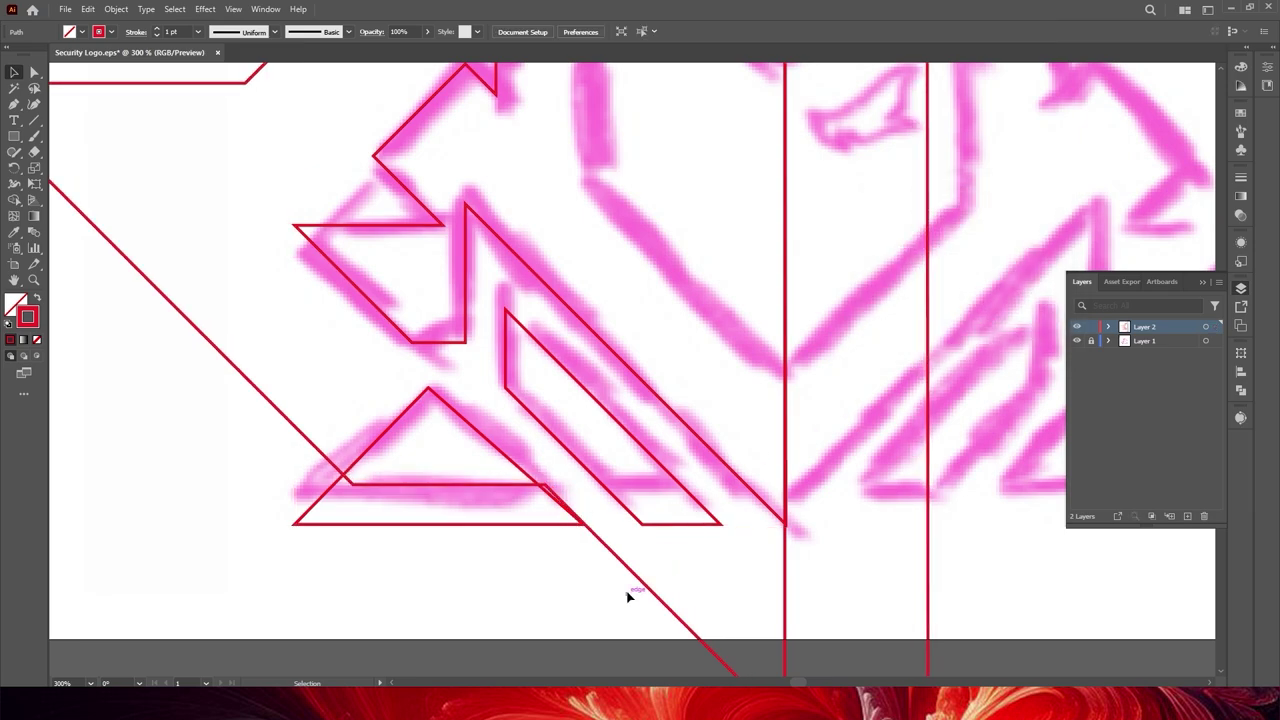
pyautogui.hotkey('ctrl', '1')
pyautogui.click(751, 609)
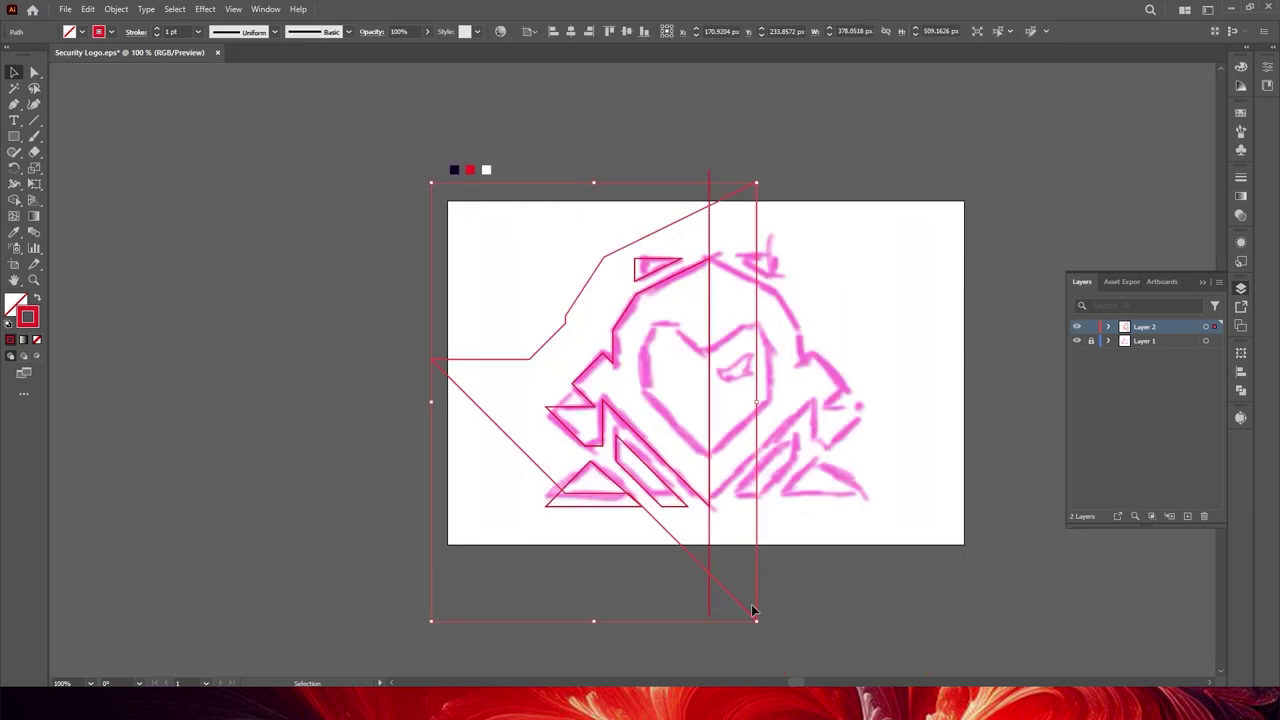
pyautogui.scroll(3, 634, 351)
pyautogui.moveTo(634, 351); pyautogui.dragTo(591, 271)
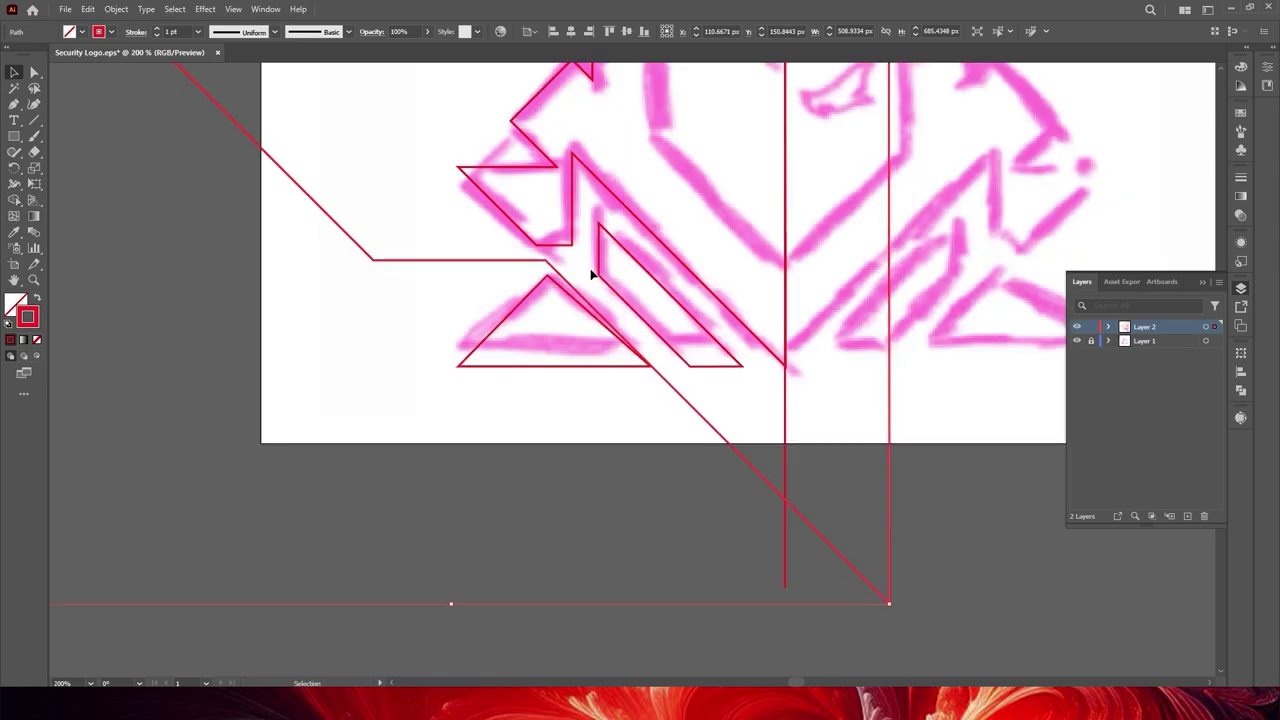
pyautogui.scroll(3, 559, 266)
pyautogui.scroll(1, 740, 523)
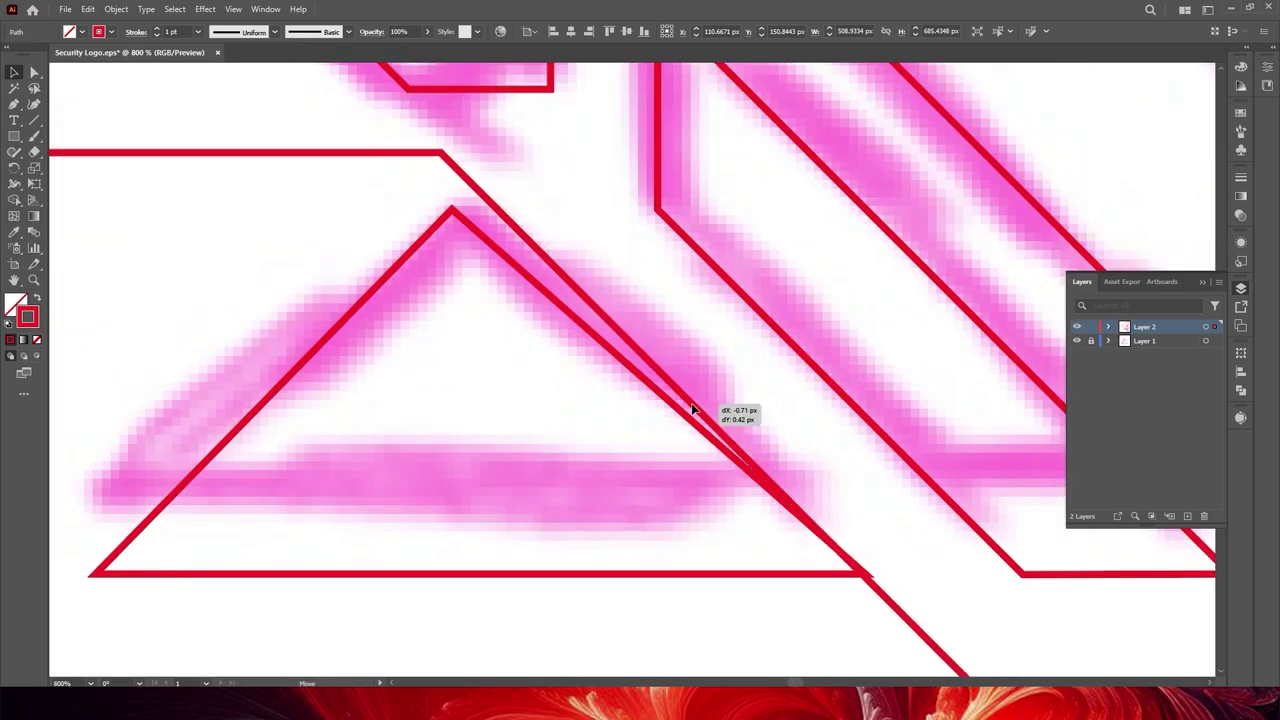
pyautogui.click(34, 72)
pyautogui.moveTo(440, 160); pyautogui.dragTo(497, 283)
pyautogui.hotkey('ctrl', 'shift', 'a')
pyautogui.scroll(-4, 545, 359)
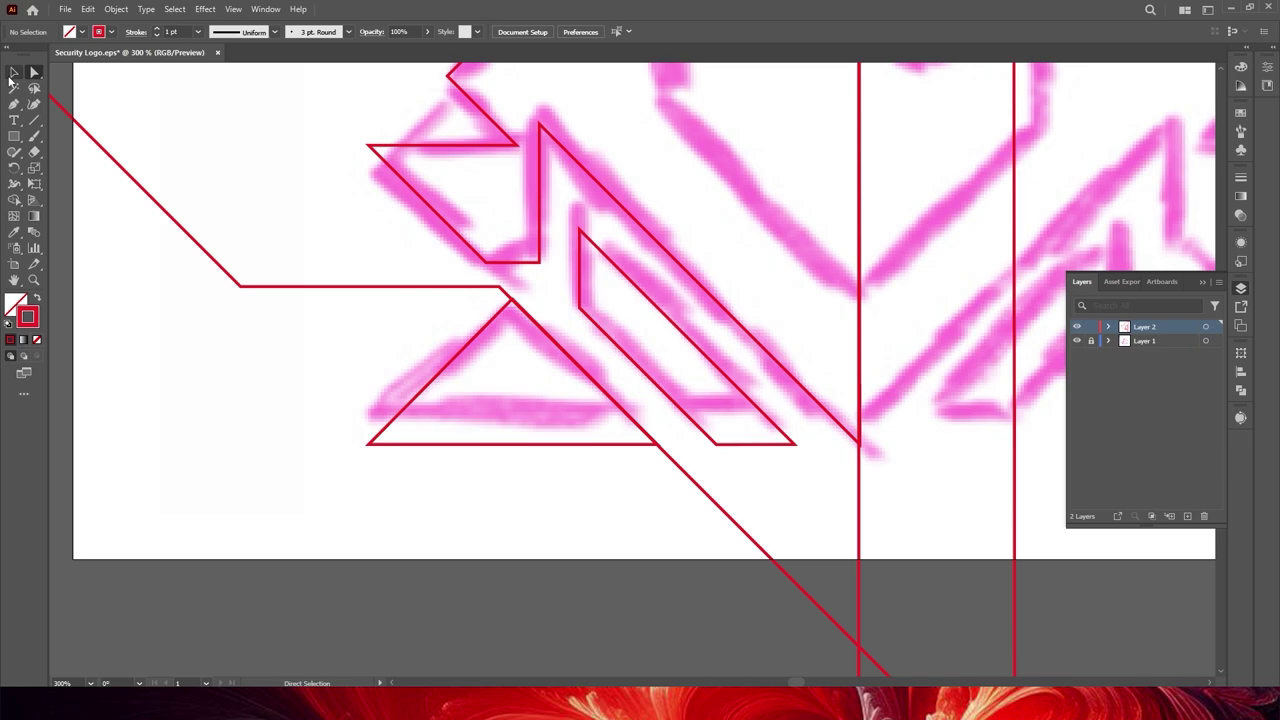
pyautogui.press('v')
pyautogui.hotkey('ctrl', 'z')
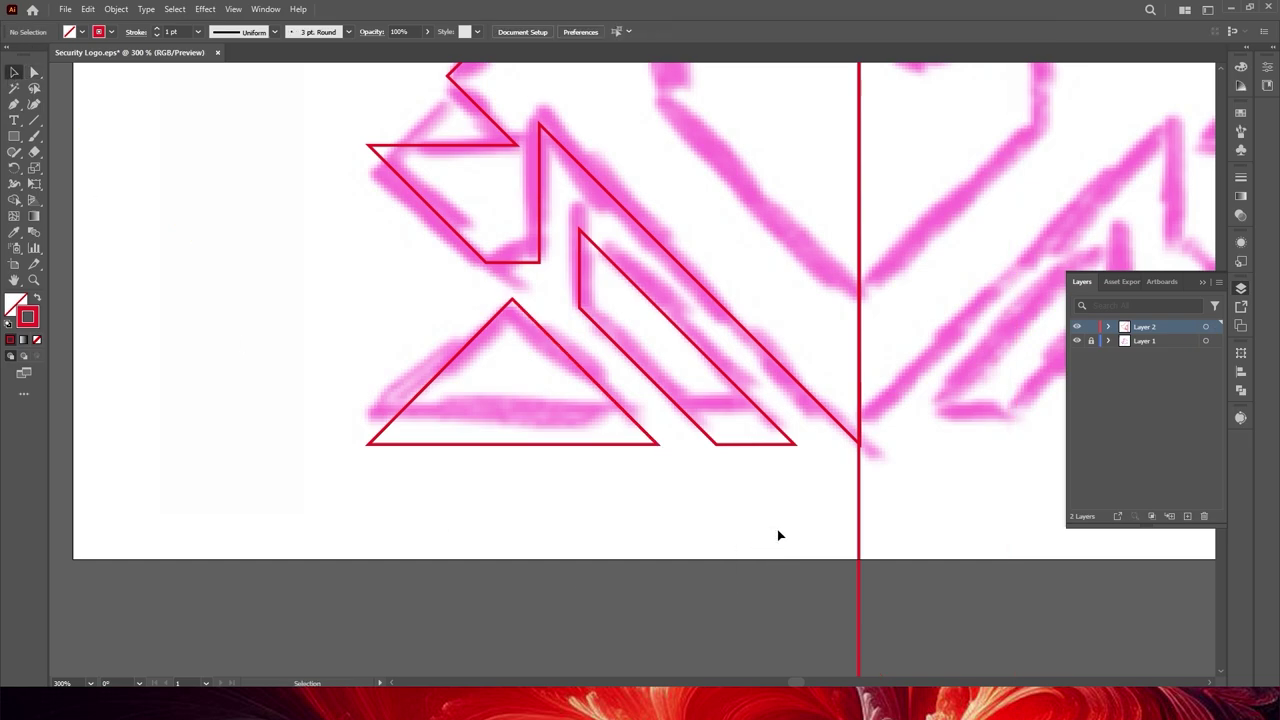
# Step: Trace the heart's left half as a closed path with a straight centre edge
pyautogui.scroll(3, 780, 550)
pyautogui.scroll(1, 787, 560)
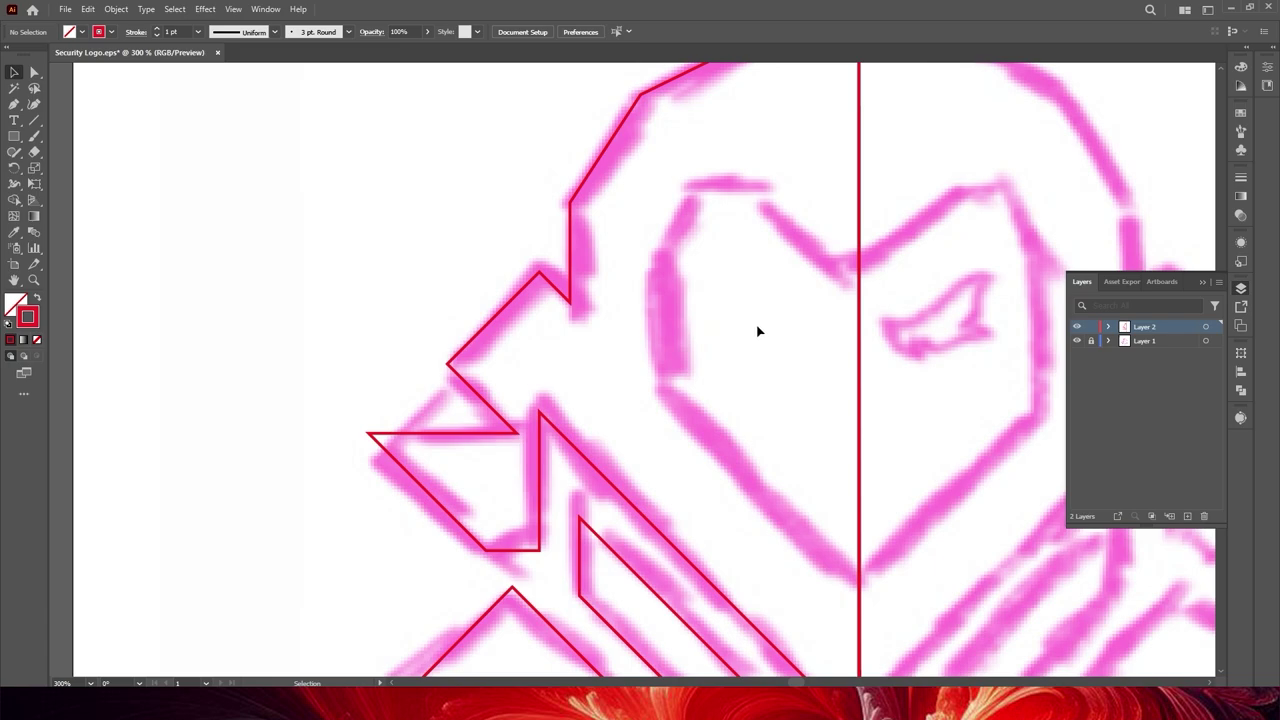
pyautogui.hotkey('ctrl', '+')
pyautogui.click(14, 104)
pyautogui.click(716, 321)
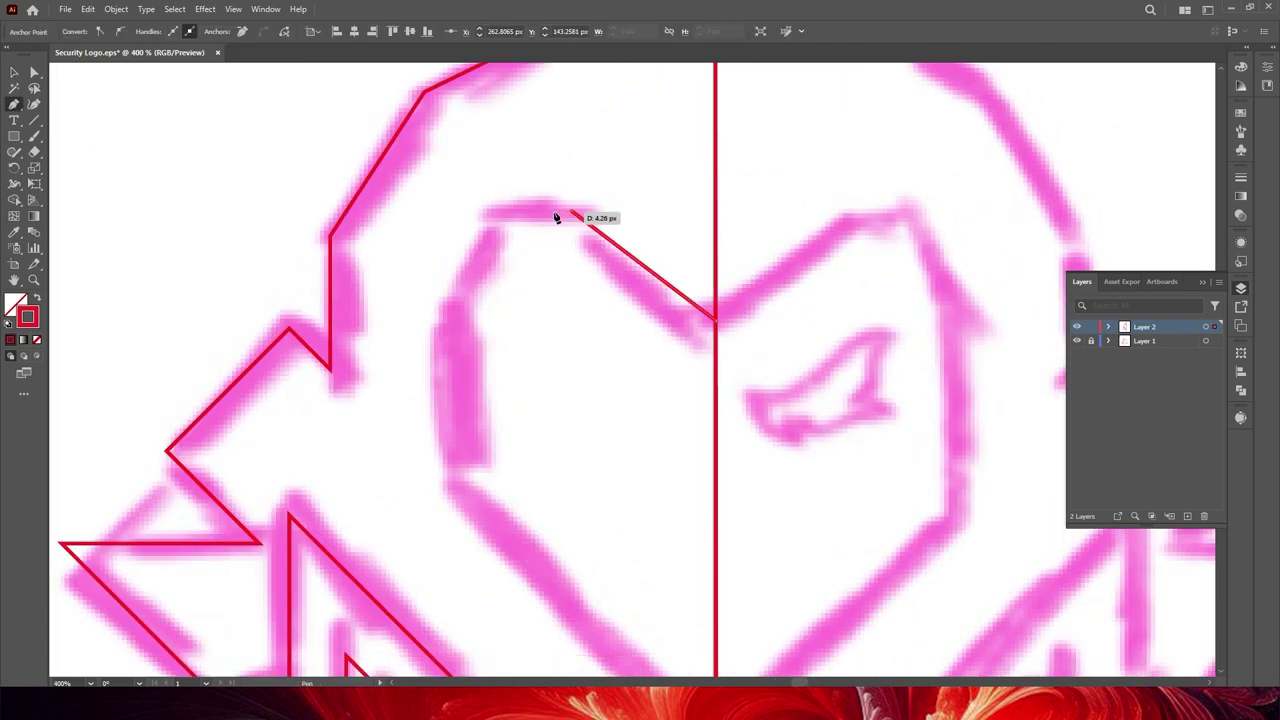
pyautogui.click(572, 211)
pyautogui.click(488, 211)
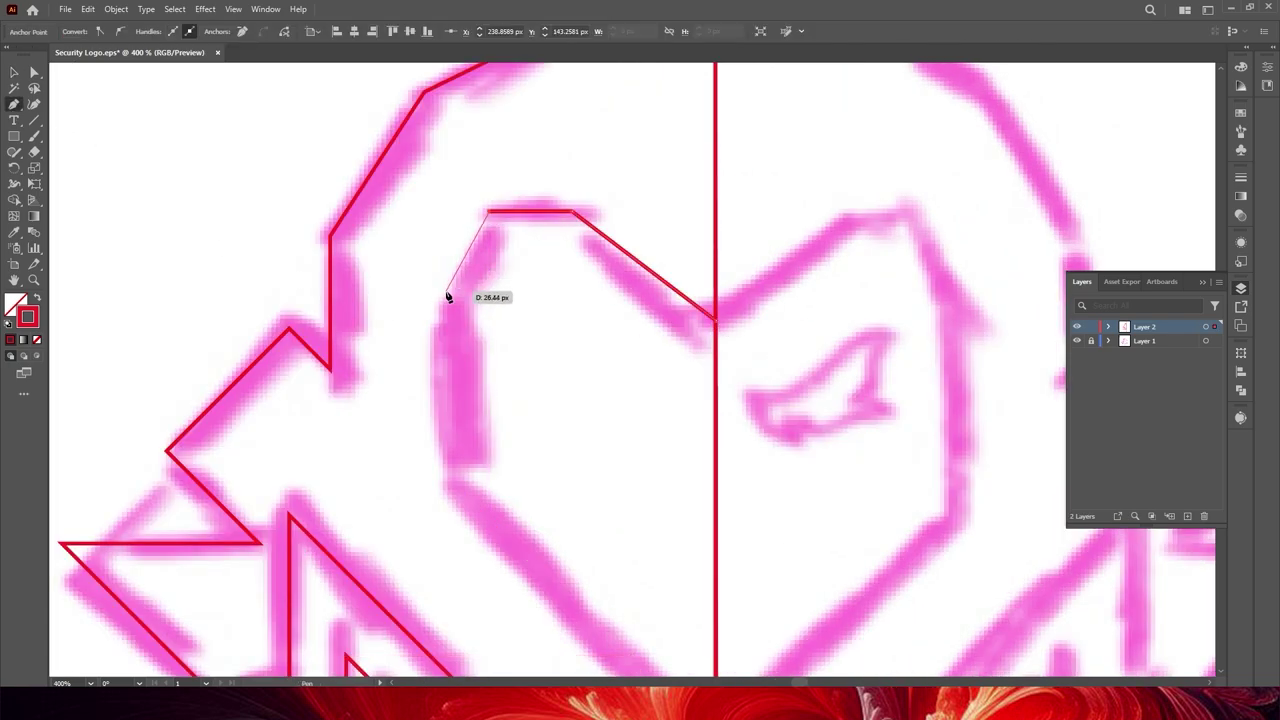
pyautogui.click(441, 286)
pyautogui.scroll(-2, 449, 350)
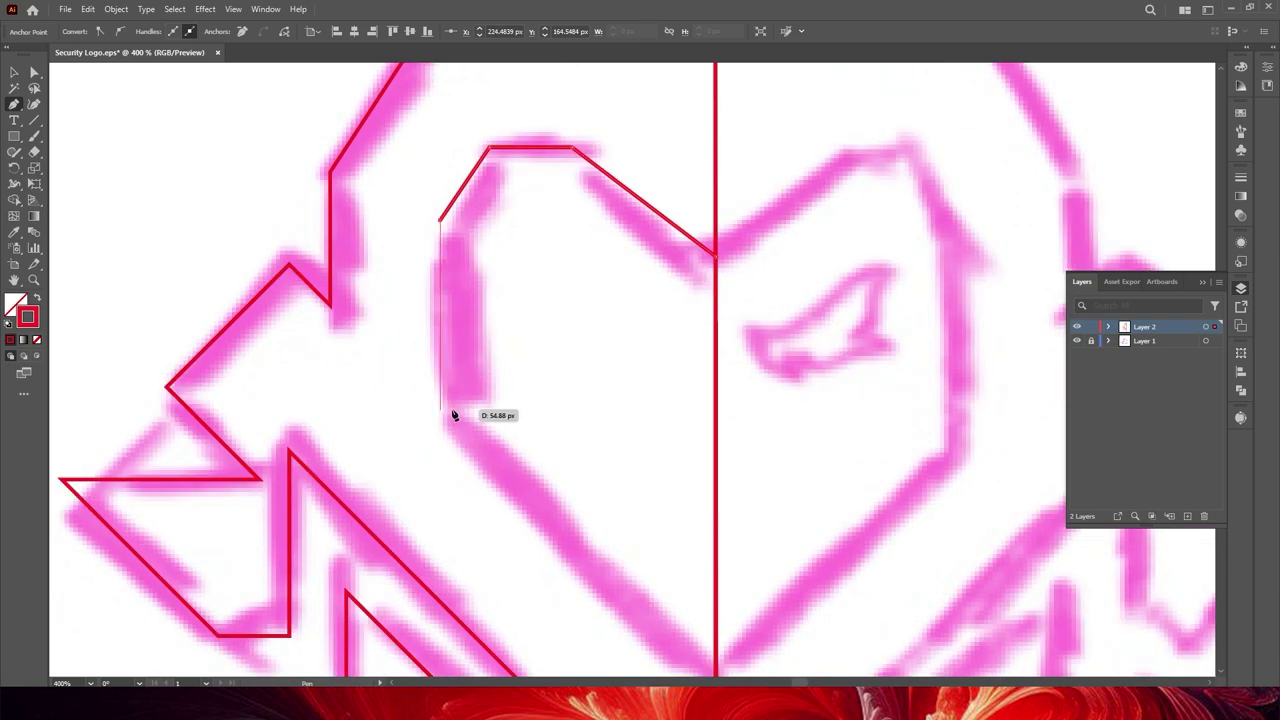
pyautogui.click(440, 393)
pyautogui.click(716, 655)
pyautogui.click(716, 241)
pyautogui.click(15, 72)
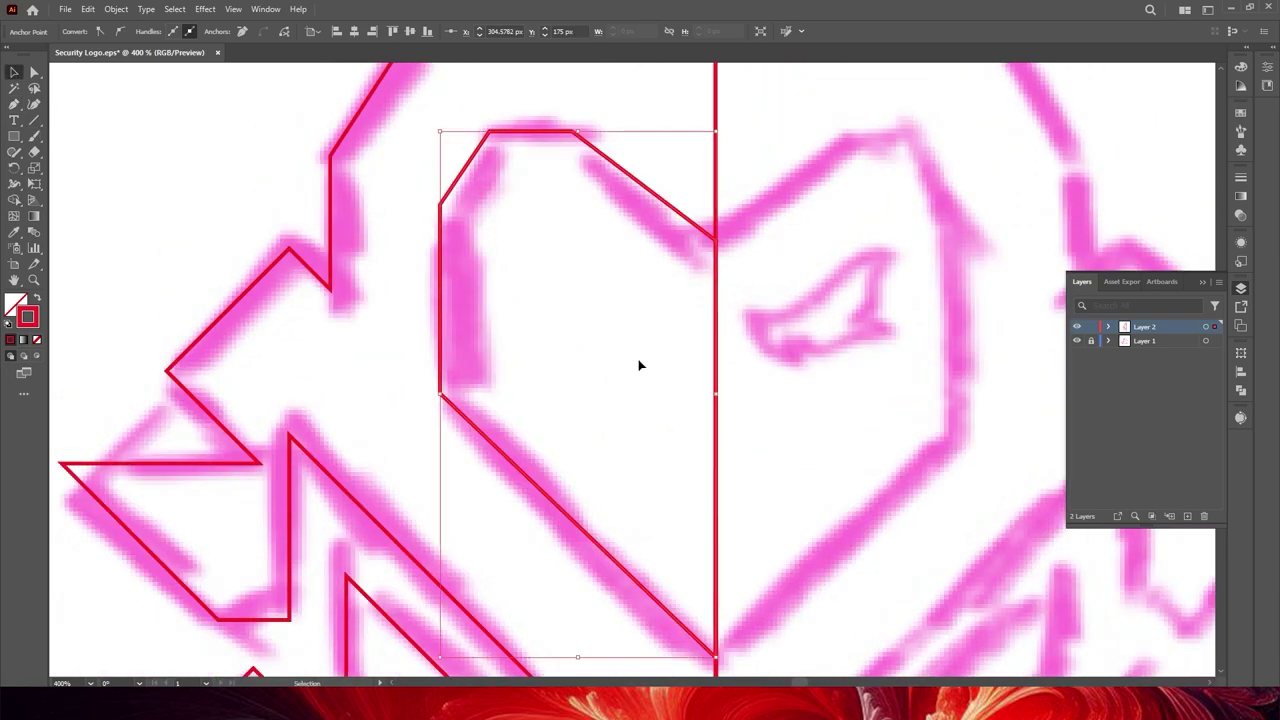
pyautogui.click(640, 363)
pyautogui.hotkey('ctrl', '0')
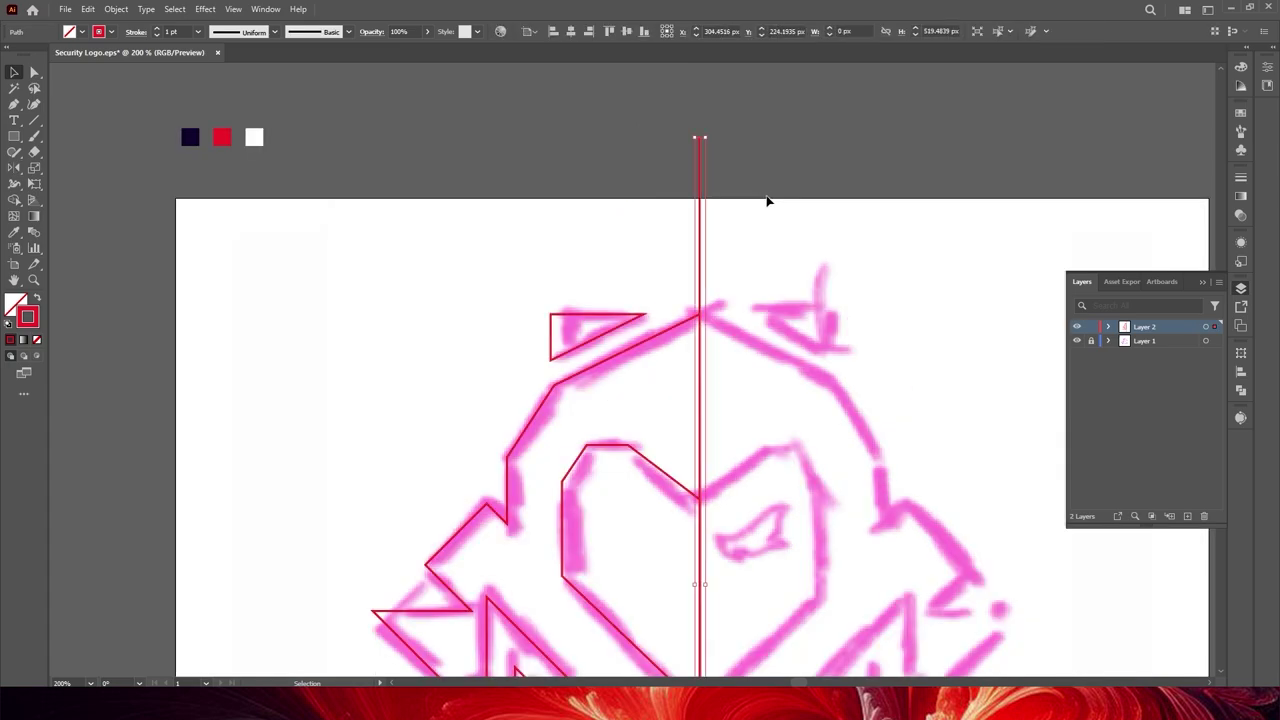
# Step: Delete the extra long centre line and select the traced left-half pieces
pyautogui.hotkey('ctrl', 'z')
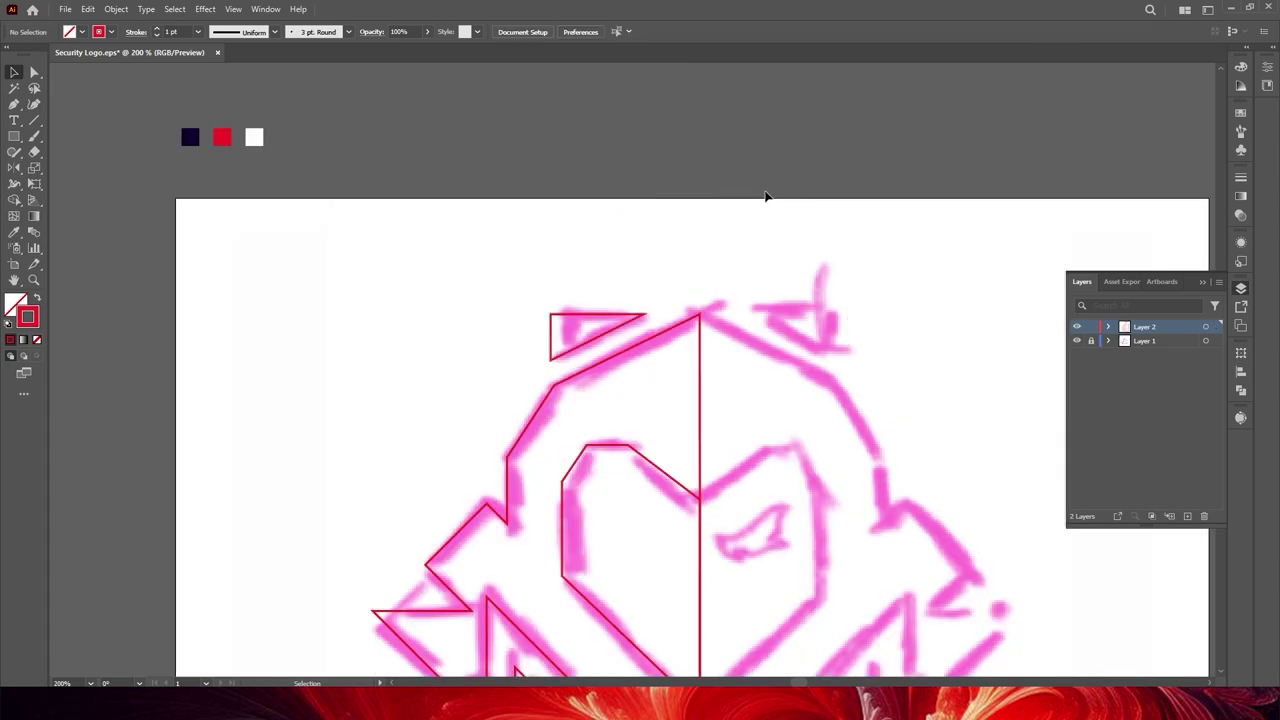
pyautogui.scroll(-2, 745, 233)
pyautogui.scroll(-2, 737, 249)
pyautogui.hotkey('ctrl', '1')
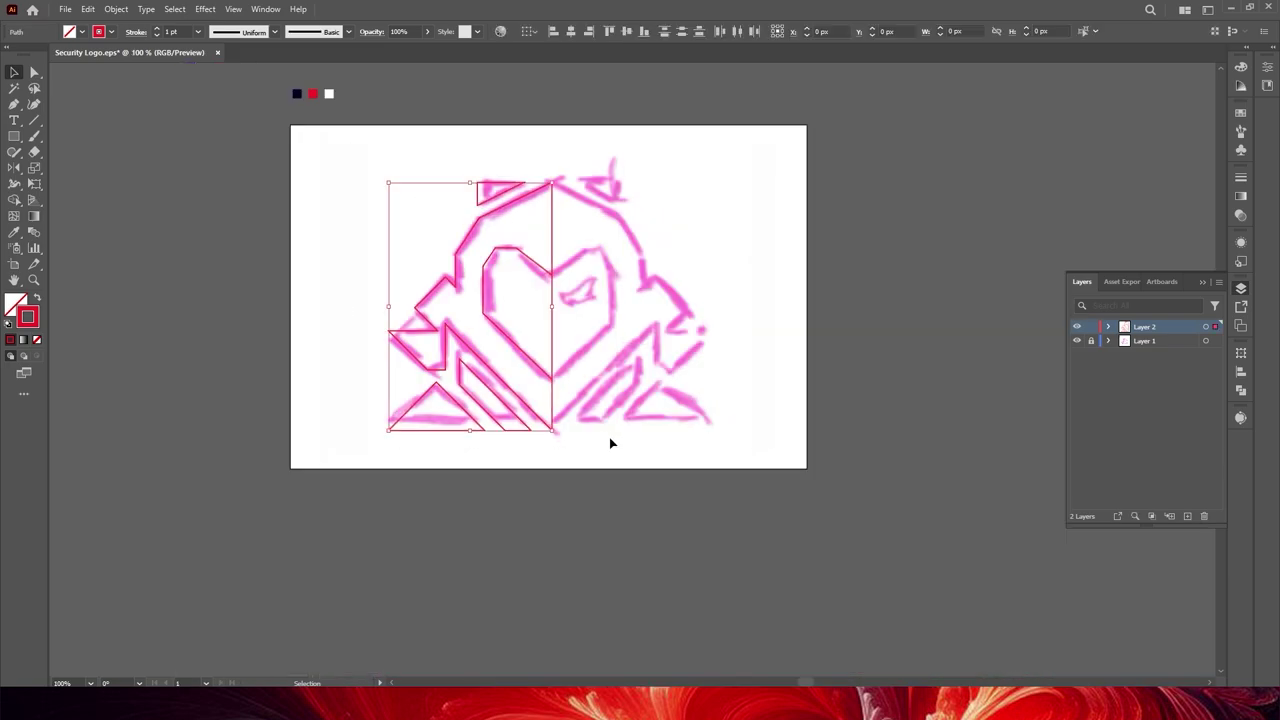
pyautogui.scroll(1, 480, 197)
pyautogui.scroll(-1, 514, 229)
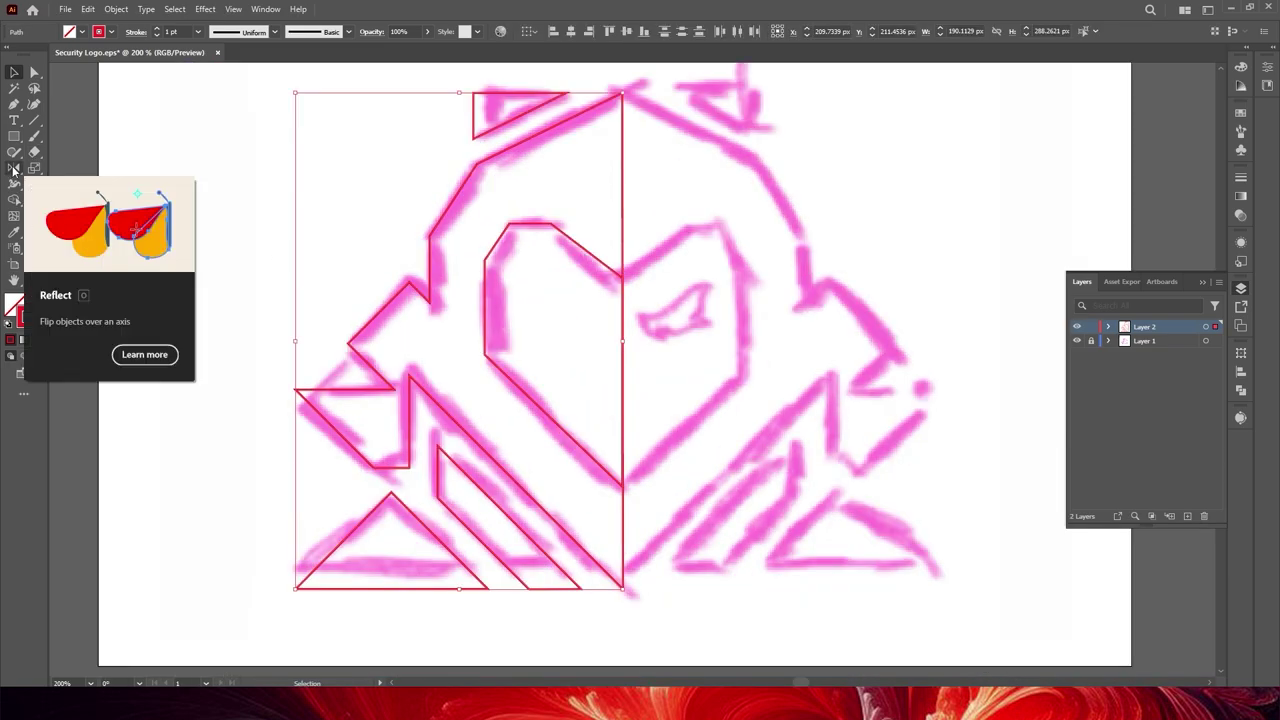
# Step: Reflect a copy of the left-half pieces vertically about the centre line
pyautogui.click(13, 169)
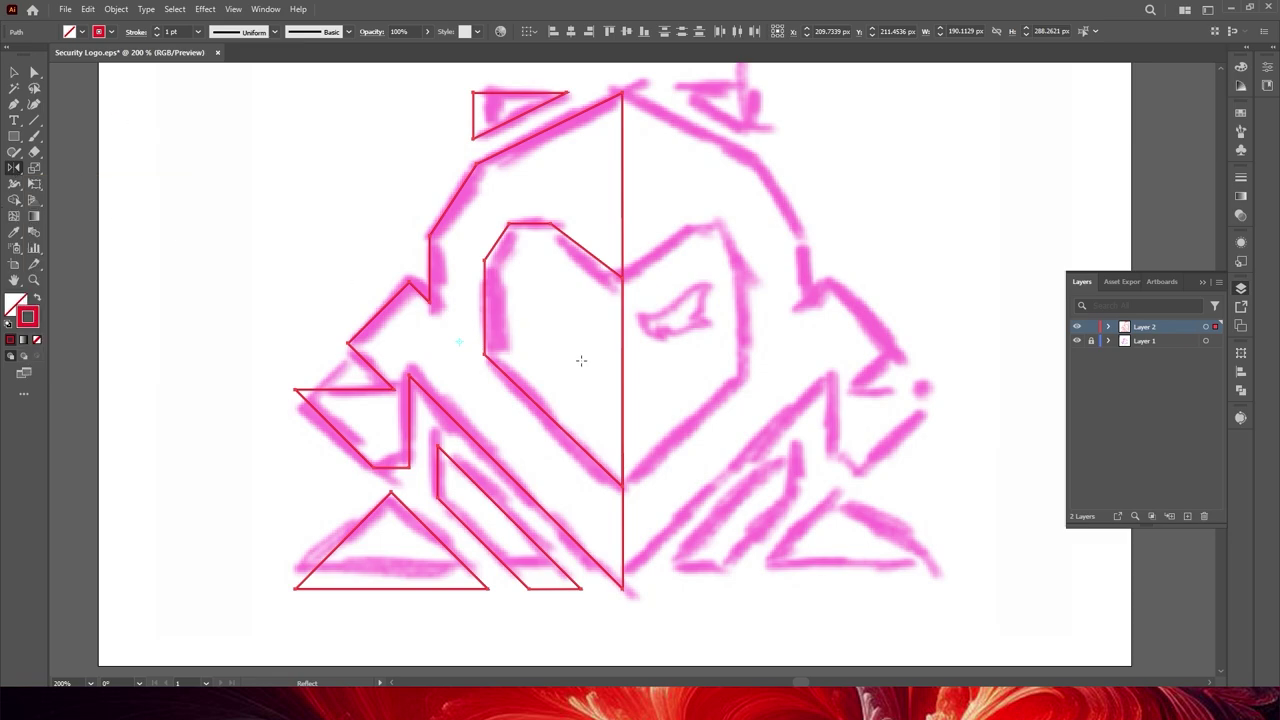
pyautogui.scroll(2, 620, 345)
pyautogui.scroll(2, 619, 342)
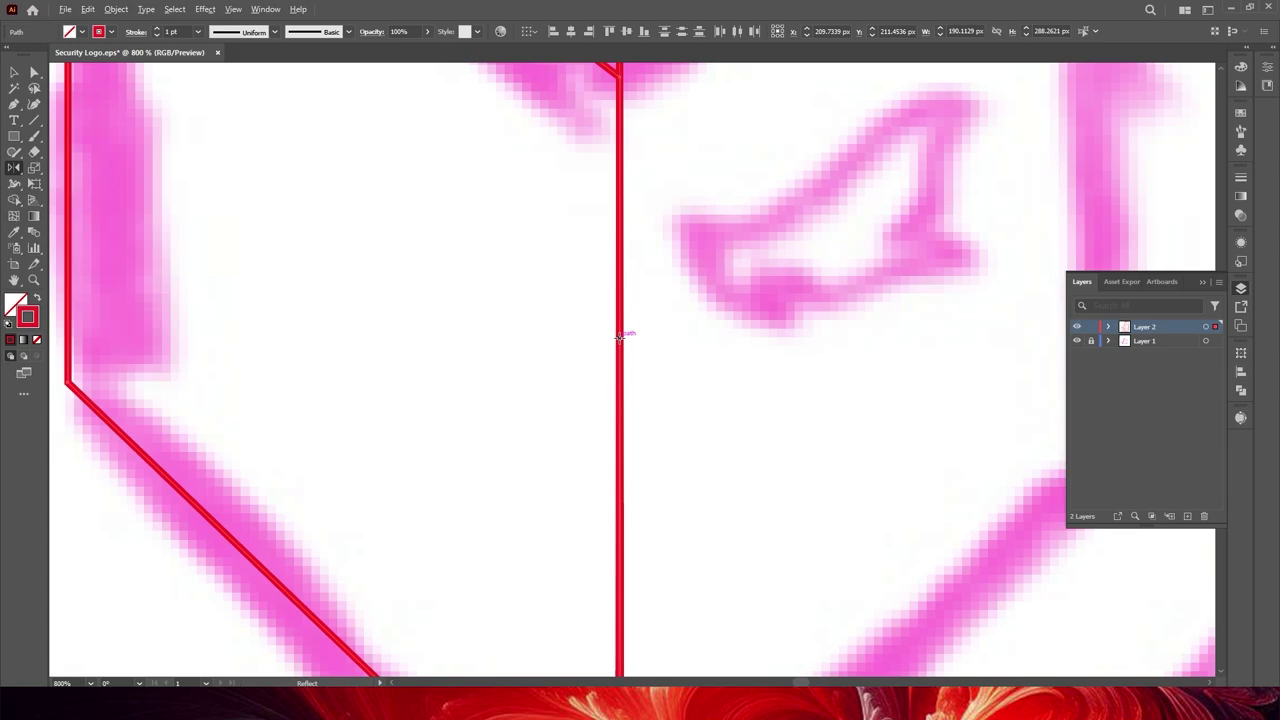
pyautogui.keyDown('alt'); pyautogui.click(619, 338); pyautogui.keyUp('alt')
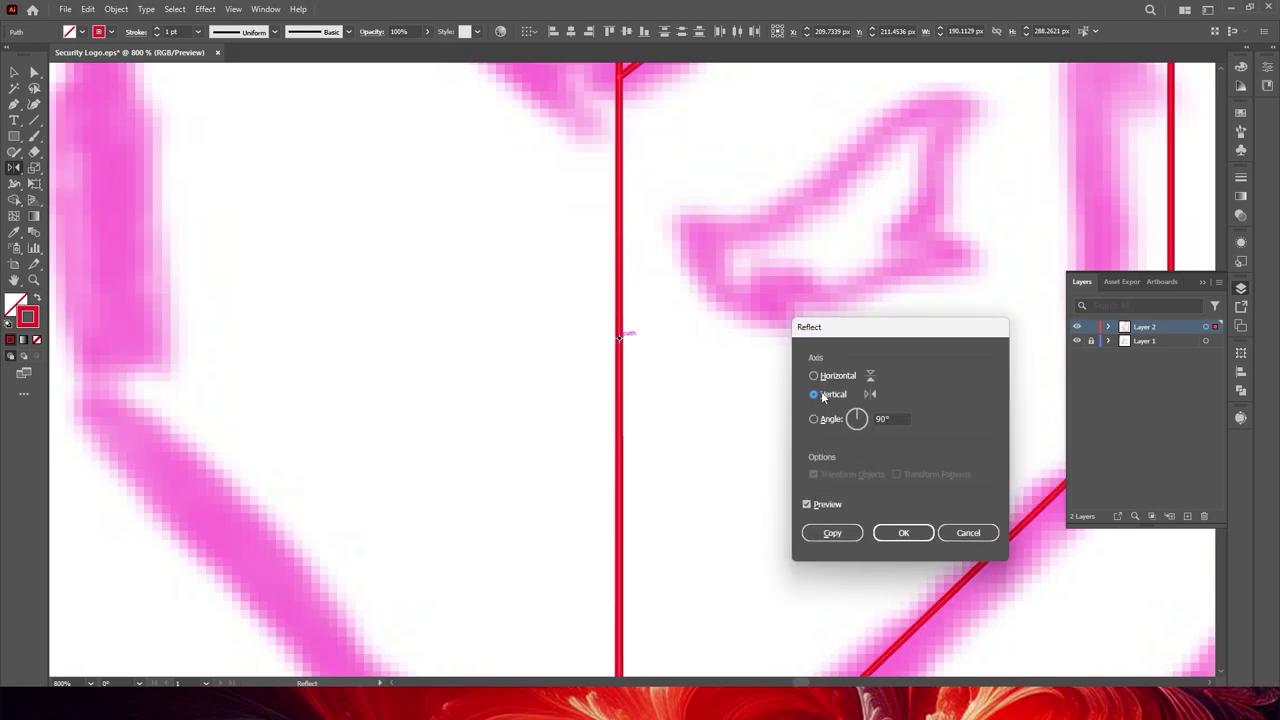
pyautogui.click(832, 532)
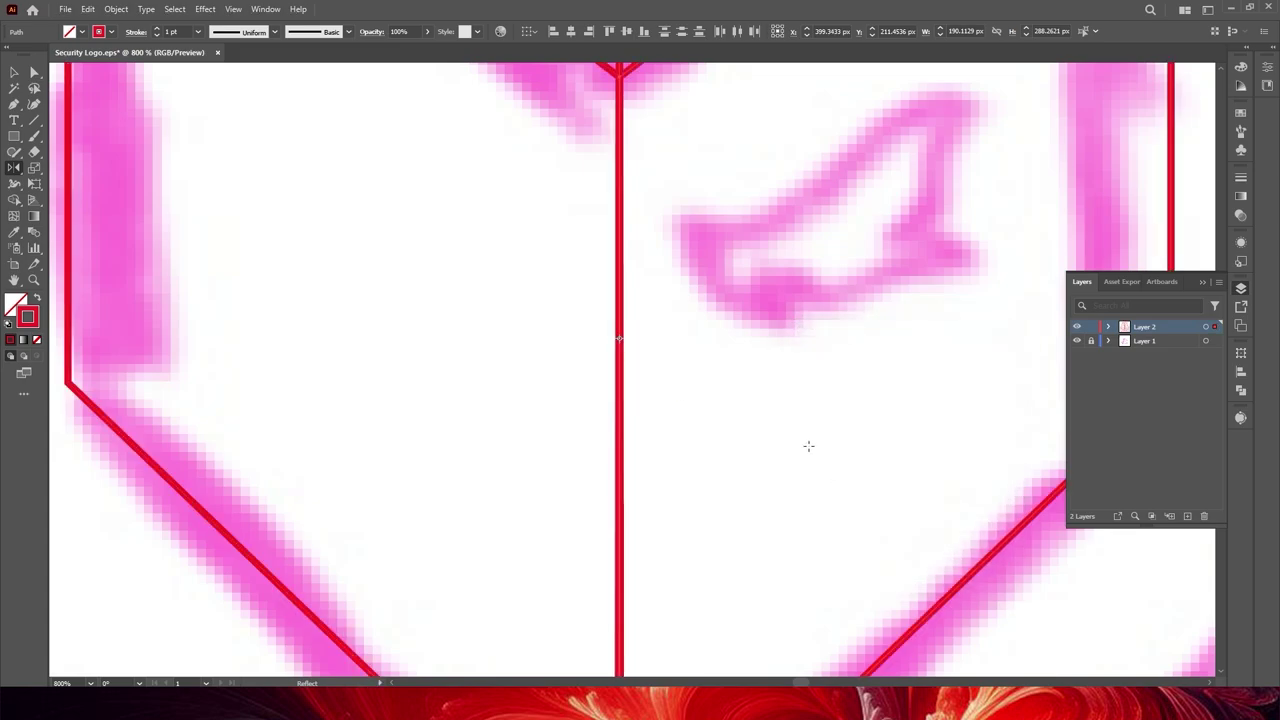
pyautogui.scroll(-4, 808, 445)
pyautogui.click(14, 72)
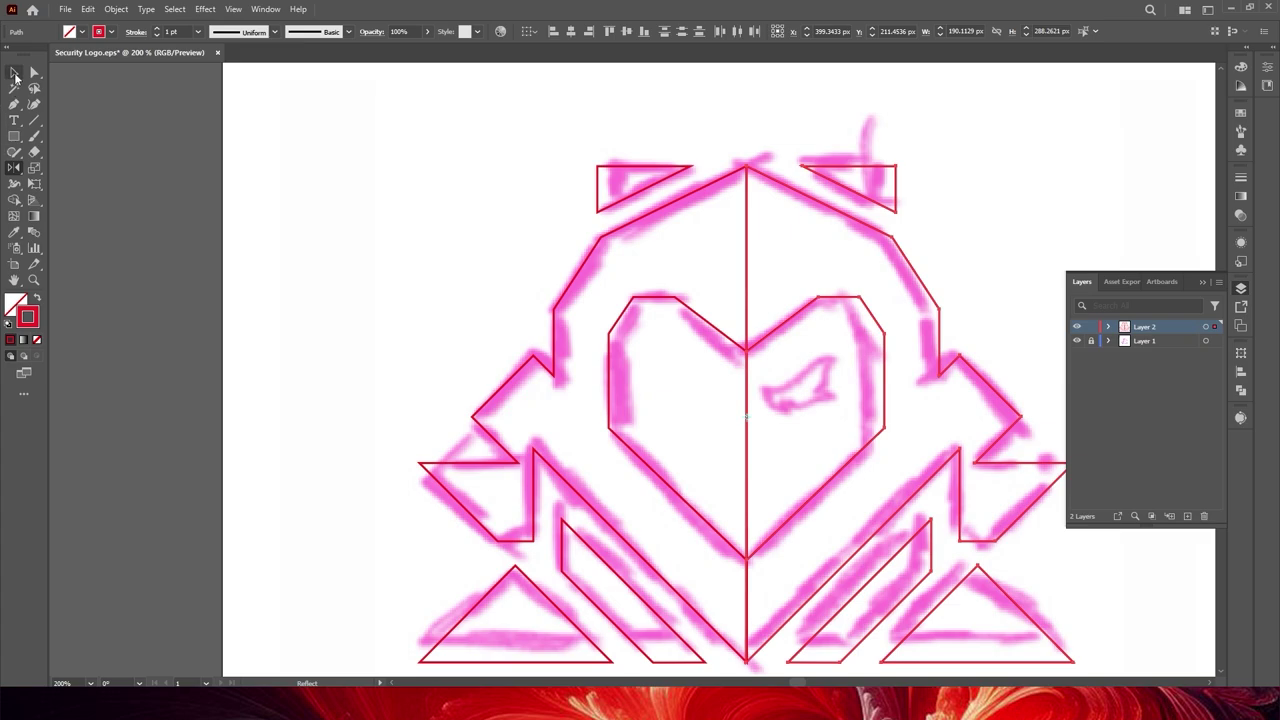
pyautogui.hotkey('shift', 'ctrl', 'F9')
pyautogui.scroll(-1, 711, 171)
pyautogui.scroll(2, 668, 305)
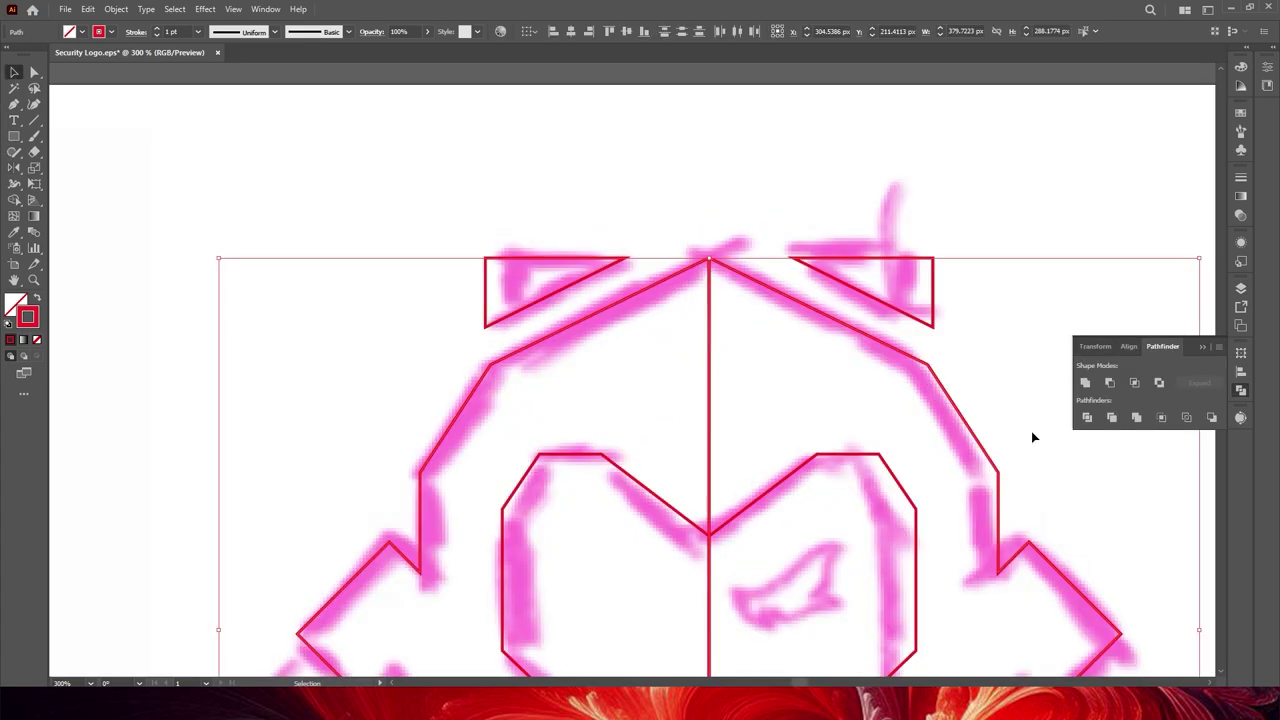
# Step: Unite the selected halves with Pathfinder and remove a leftover centre segment
pyautogui.click(1085, 382)
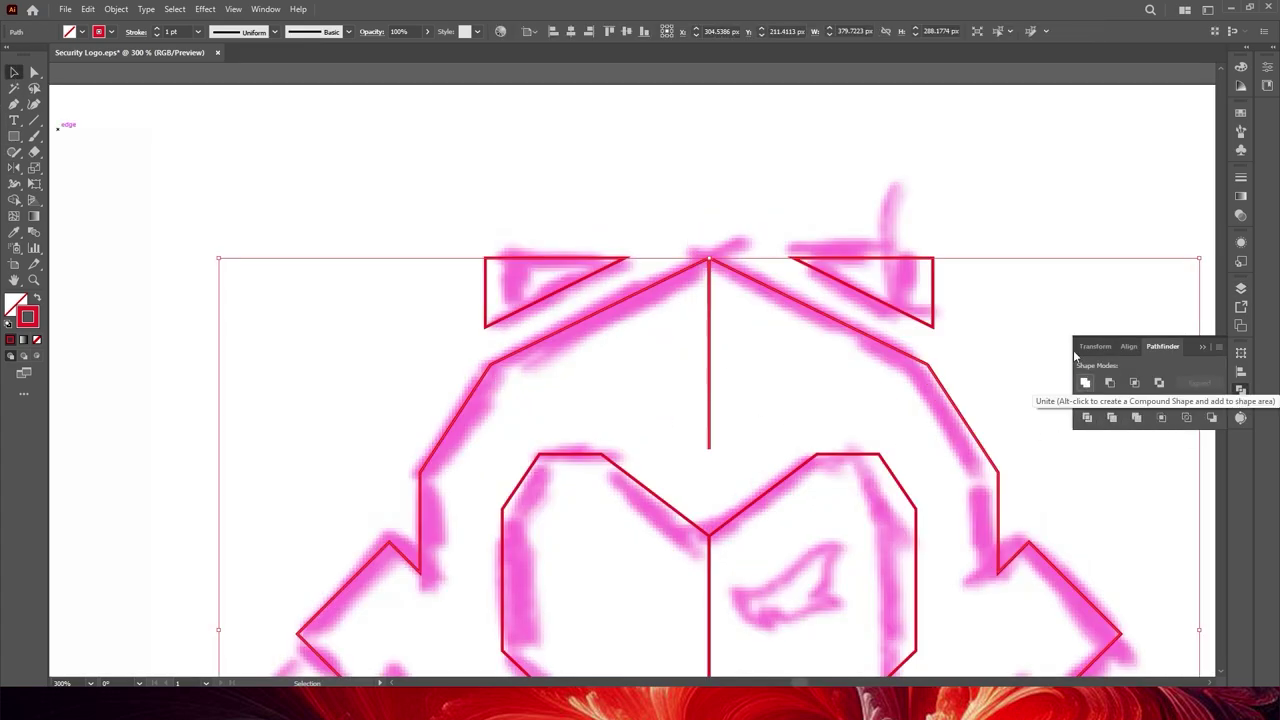
pyautogui.scroll(-2, 794, 414)
pyautogui.scroll(-2, 794, 429)
pyautogui.scroll(1, 794, 429)
pyautogui.press('a')
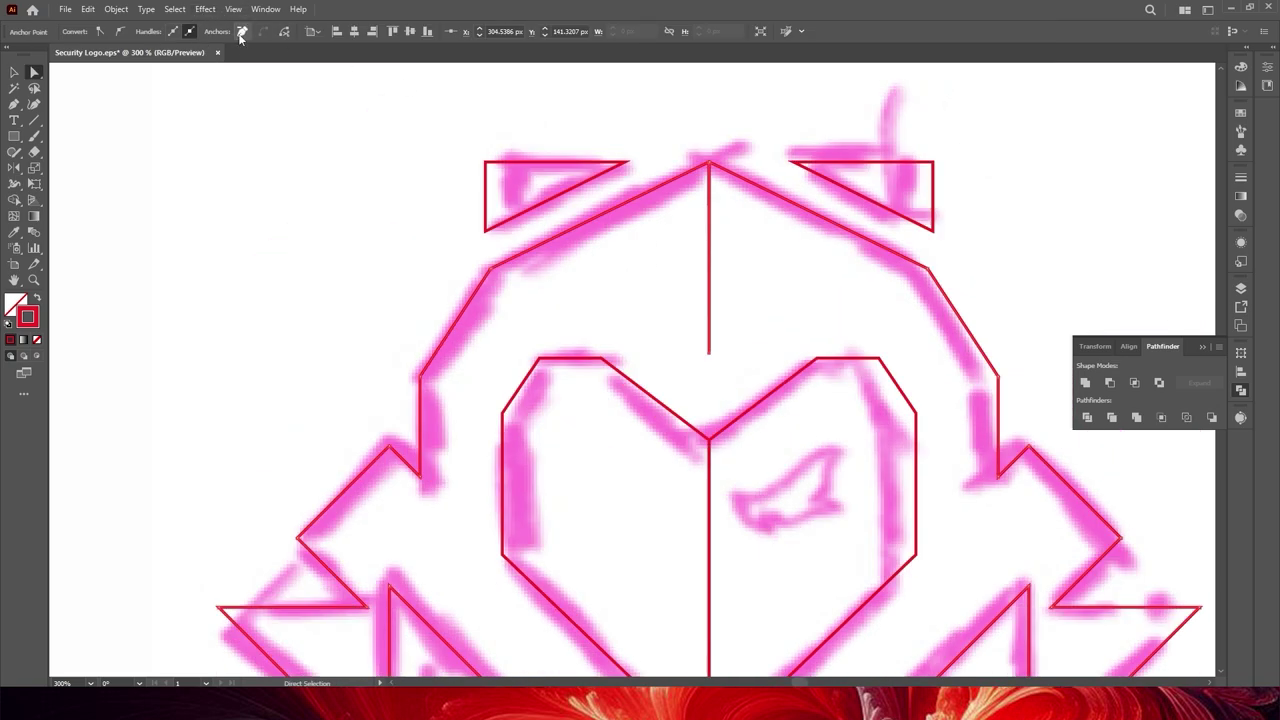
pyautogui.click(241, 33)
pyautogui.scroll(-2, 711, 170)
pyautogui.press('v')
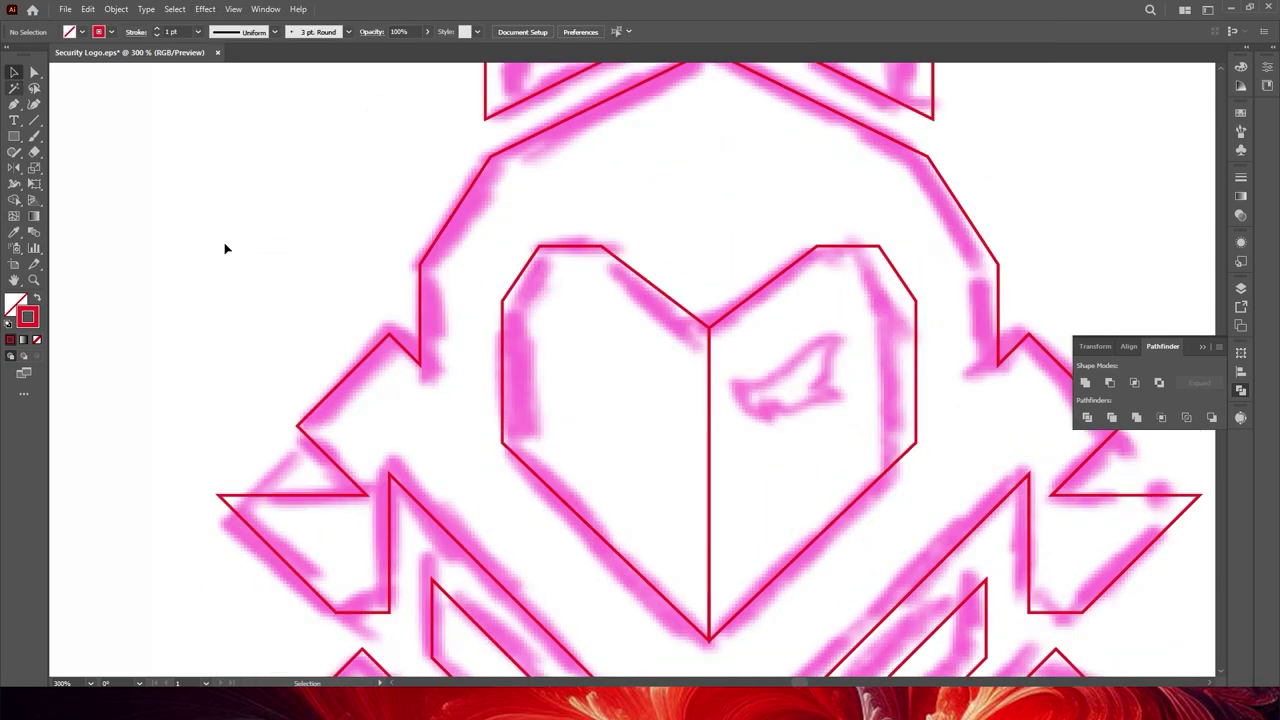
pyautogui.moveTo(660, 250); pyautogui.dragTo(735, 340)
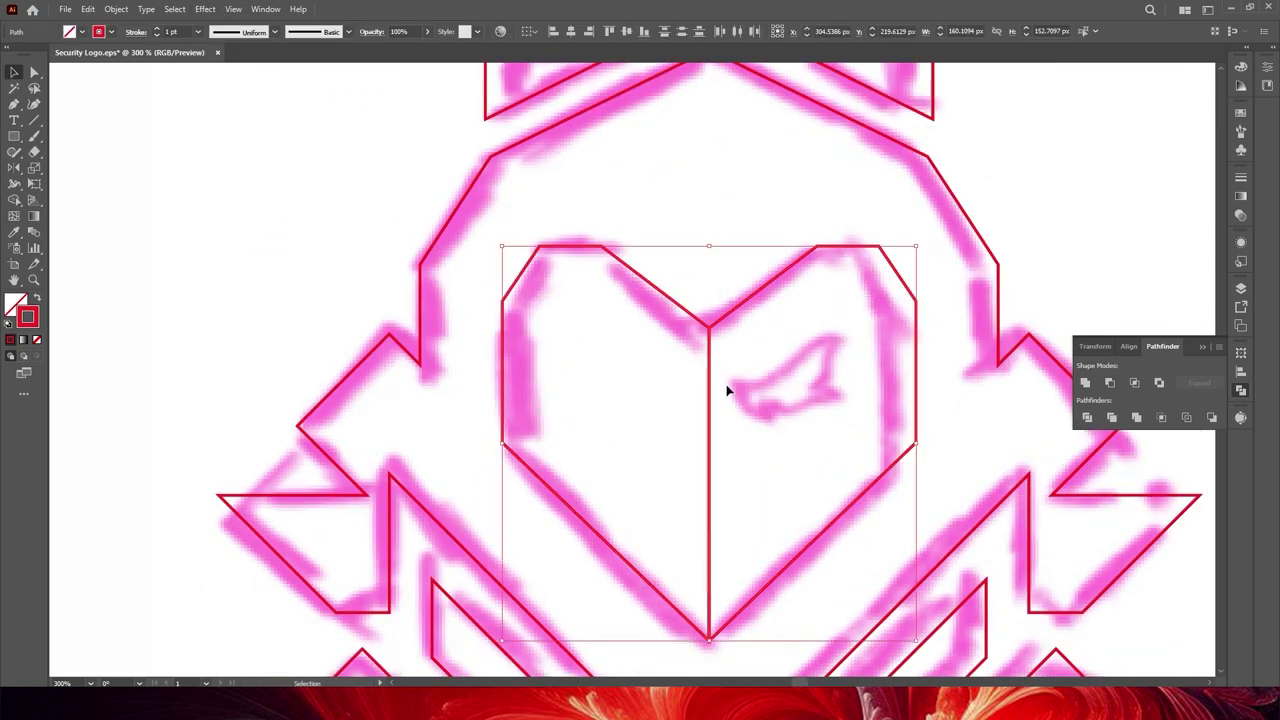
# Step: Unite the two heart halves and delete the heart's central vertical line
pyautogui.click(1085, 383)
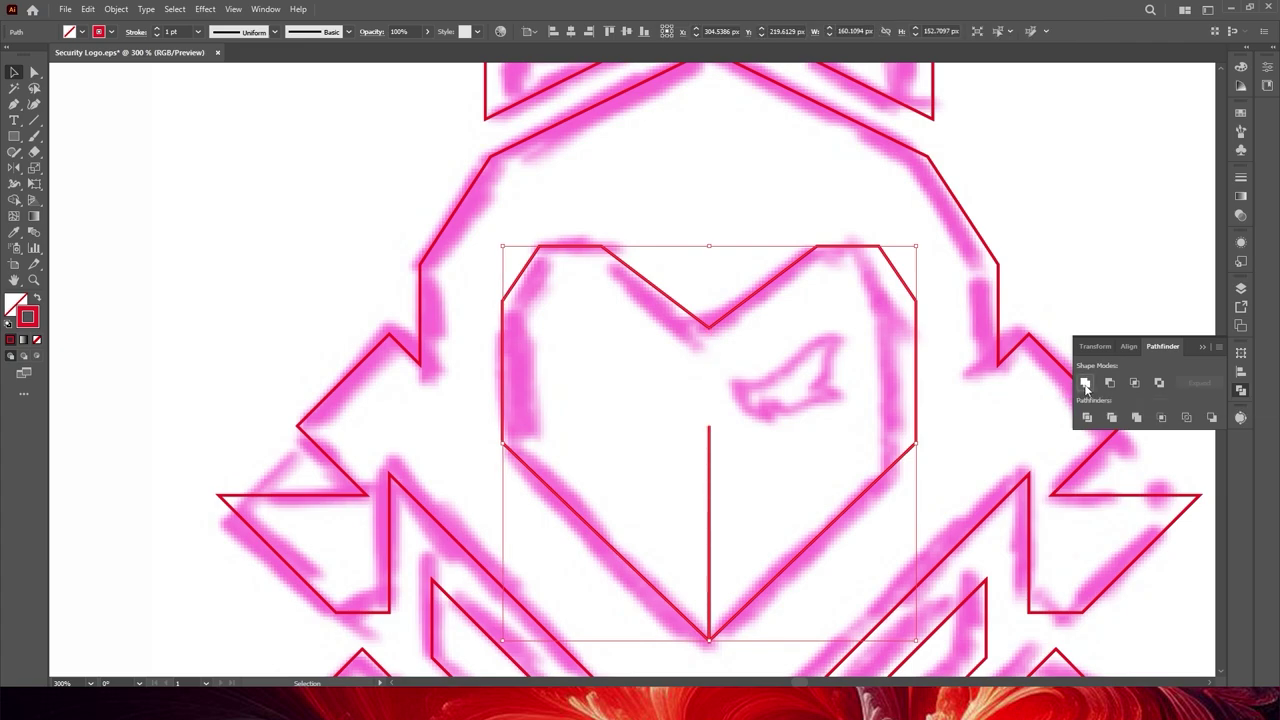
pyautogui.press('a')
pyautogui.moveTo(694, 413); pyautogui.dragTo(731, 450)
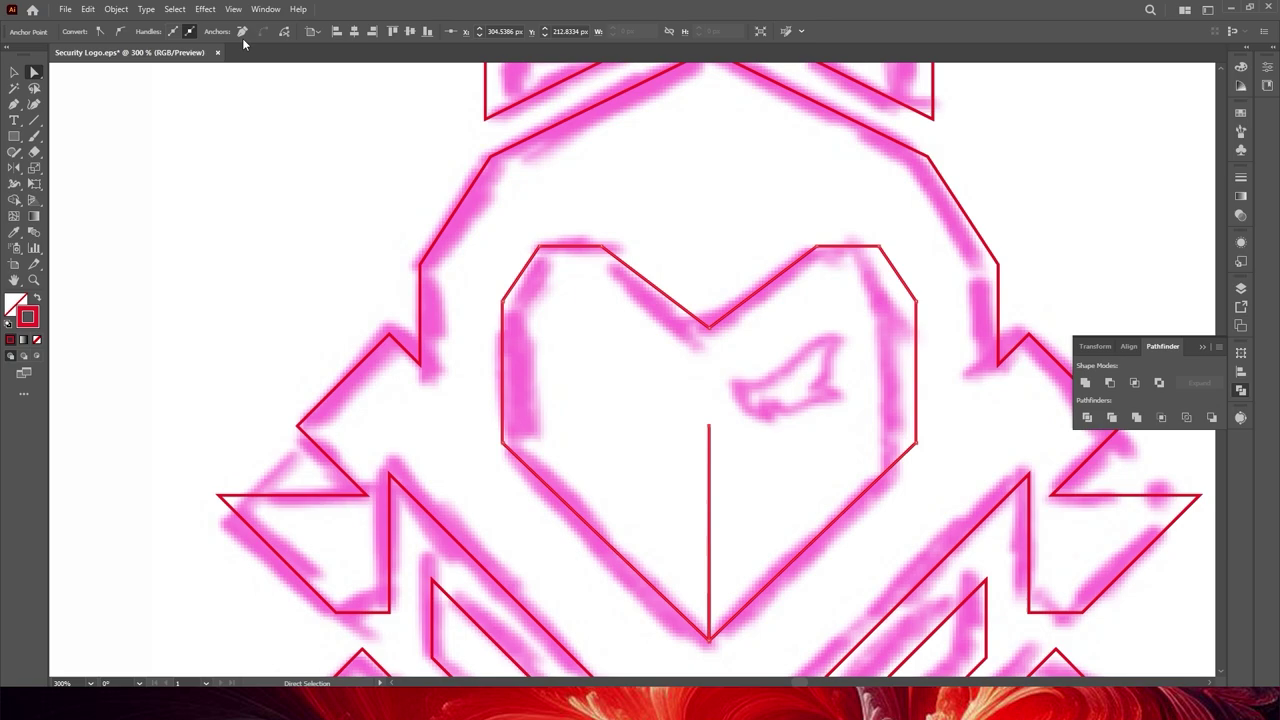
pyautogui.press('Delete')
pyautogui.scroll(-1, 650, 480)
pyautogui.click(190, 75)
pyautogui.click(14, 72)
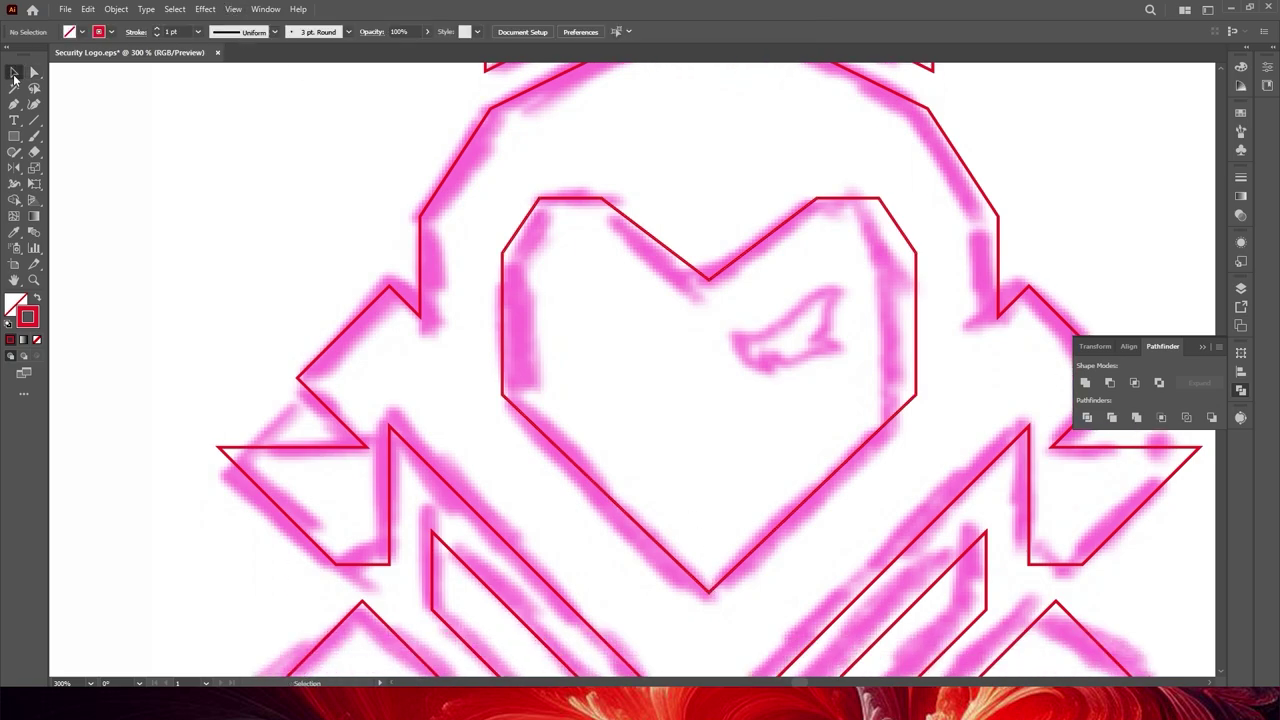
# Step: Cut the heart out of the outer emblem with Minus Front
pyautogui.click(512, 227)
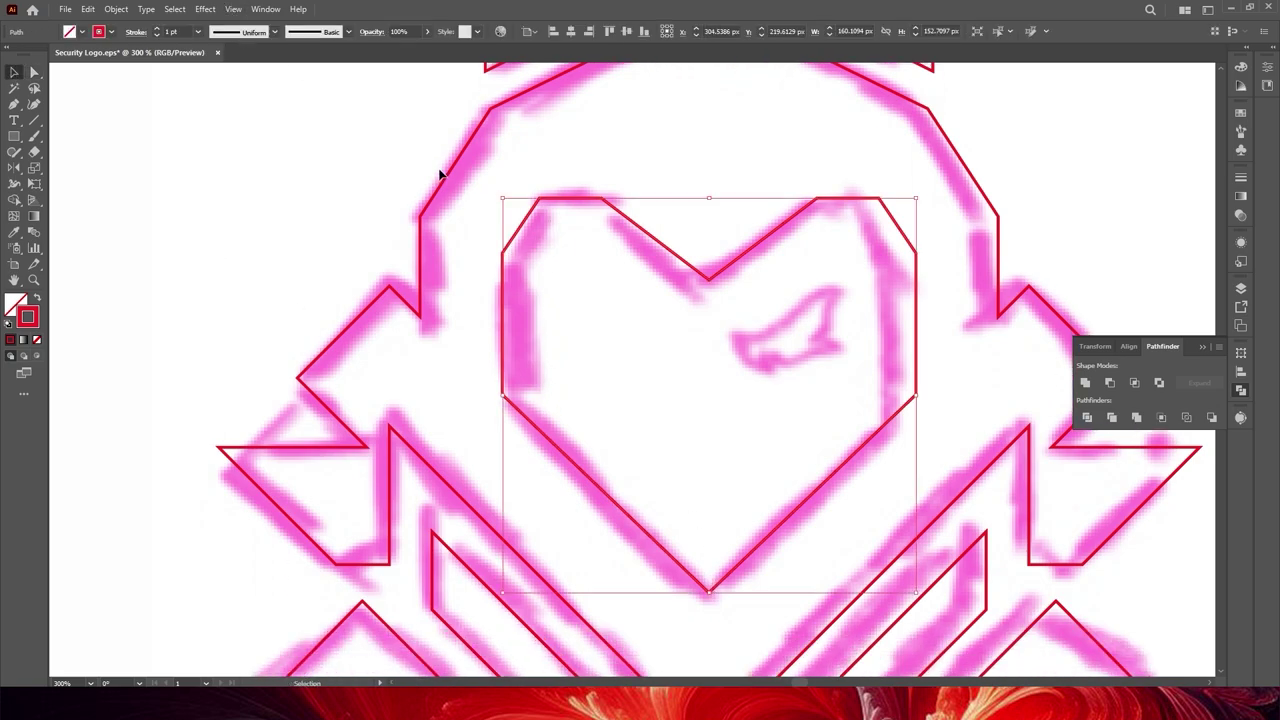
pyautogui.moveTo(431, 159)
pyautogui.mouseDown()
pyautogui.moveTo(482, 230)
pyautogui.moveTo(443, 166)
pyautogui.moveTo(566, 274)
pyautogui.mouseUp()
pyautogui.click(406, 171)
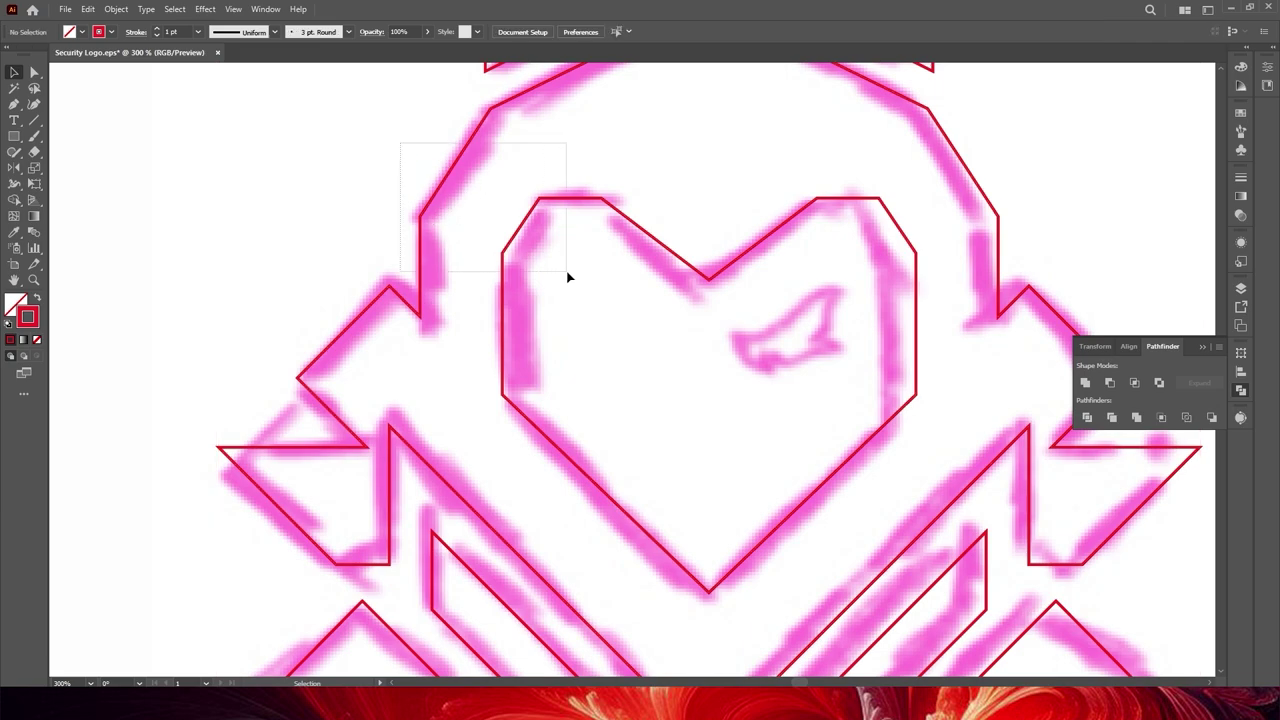
pyautogui.click(1109, 384)
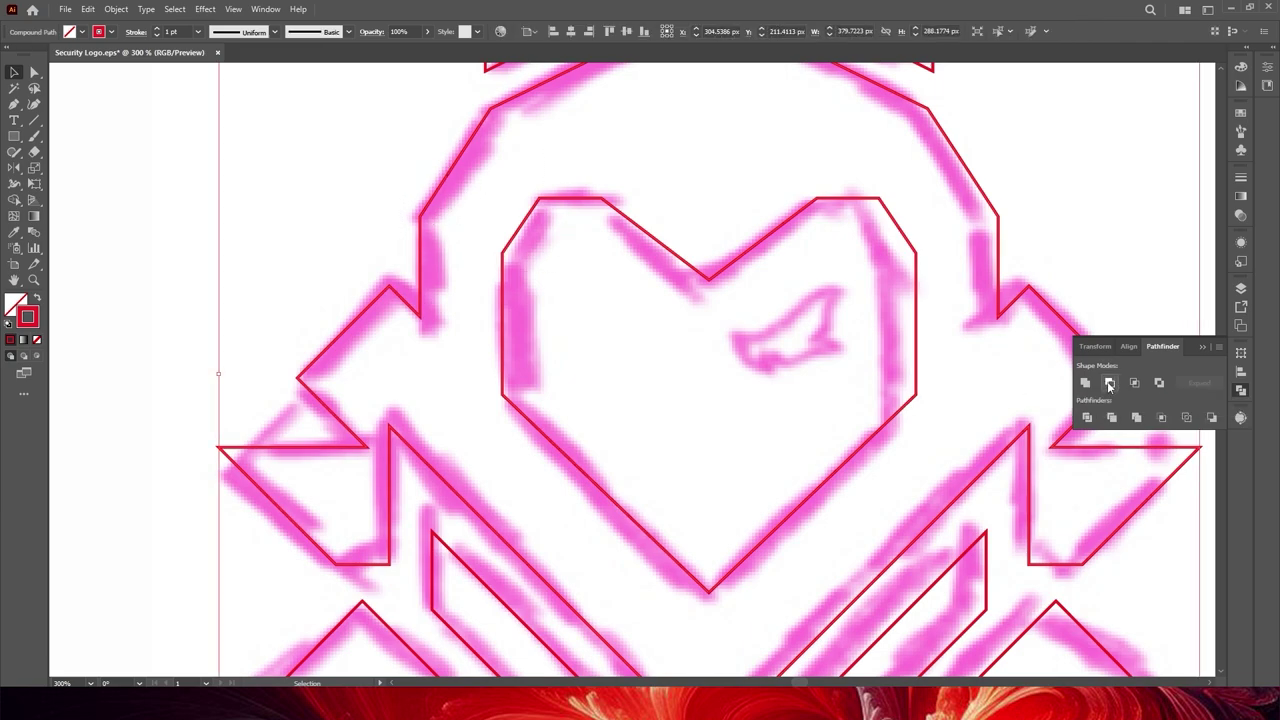
# Step: Fill the emblem and the left triangle and bar red with no stroke
pyautogui.click(40, 301)
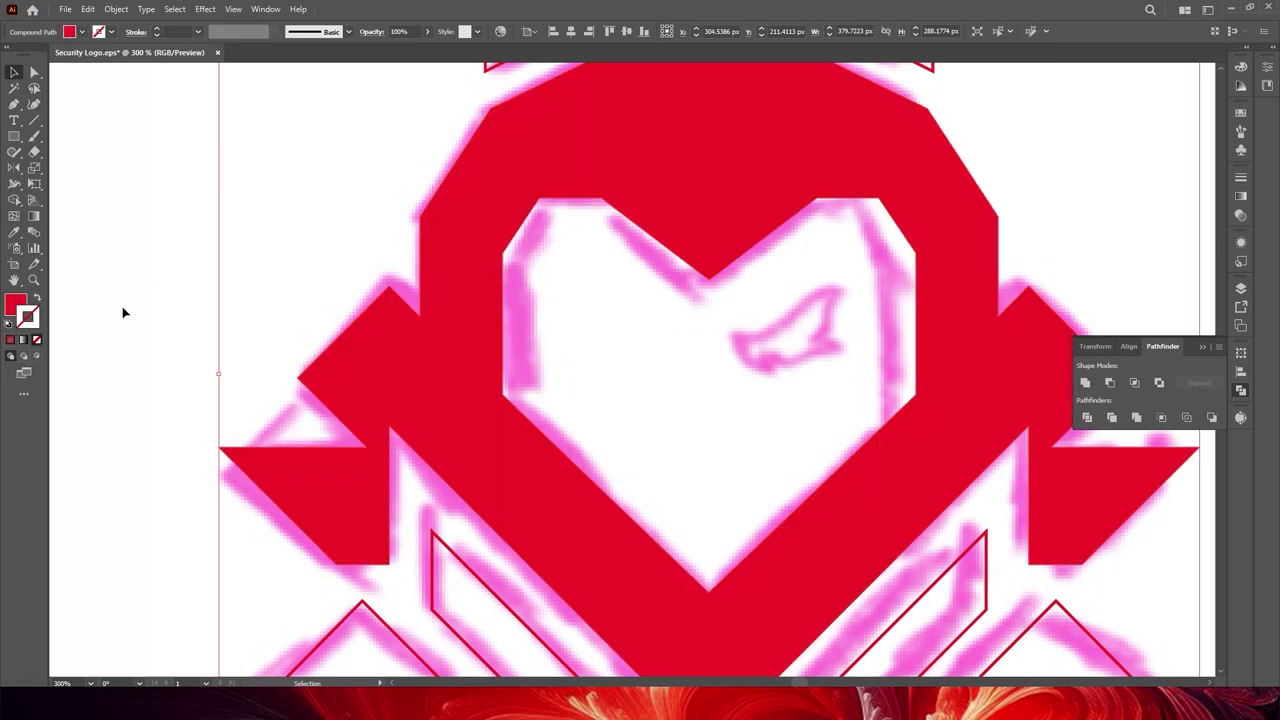
pyautogui.scroll(-5, 124, 313)
pyautogui.moveTo(437, 592); pyautogui.dragTo(591, 509)
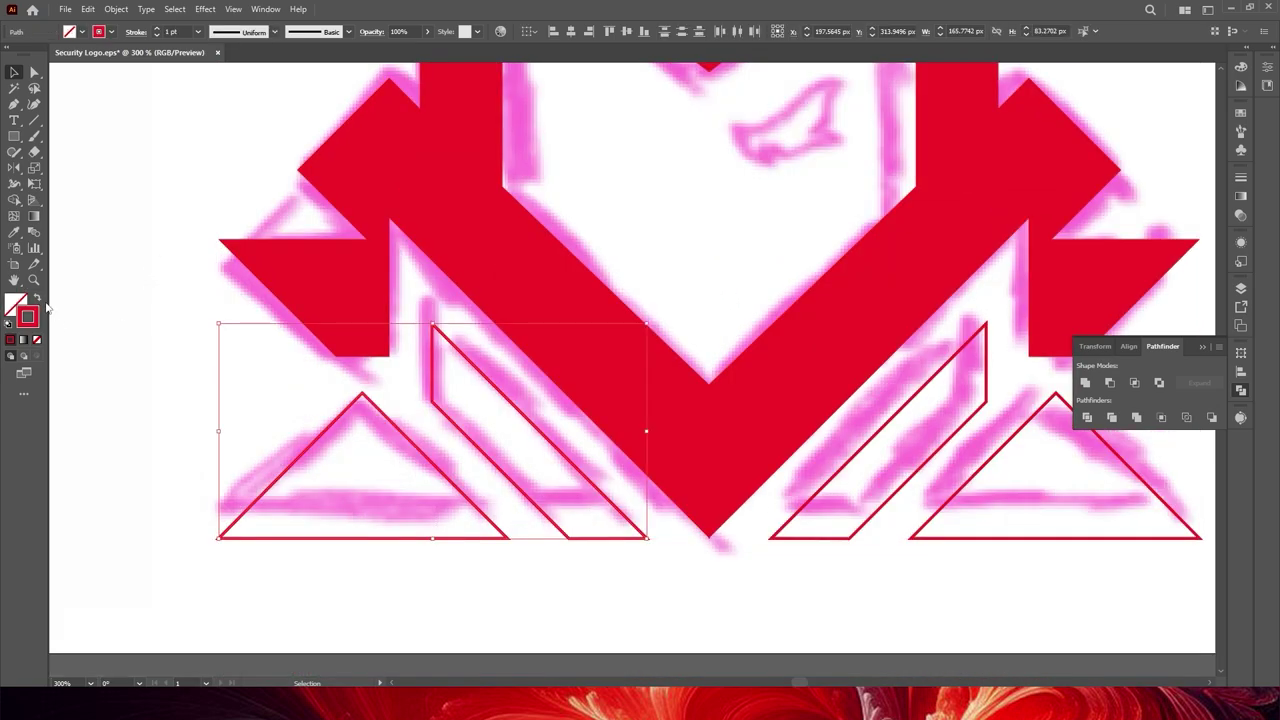
pyautogui.click(40, 301)
# Step: Fill the right triangle and slanted bar red with no stroke
pyautogui.moveTo(834, 584); pyautogui.dragTo(972, 520)
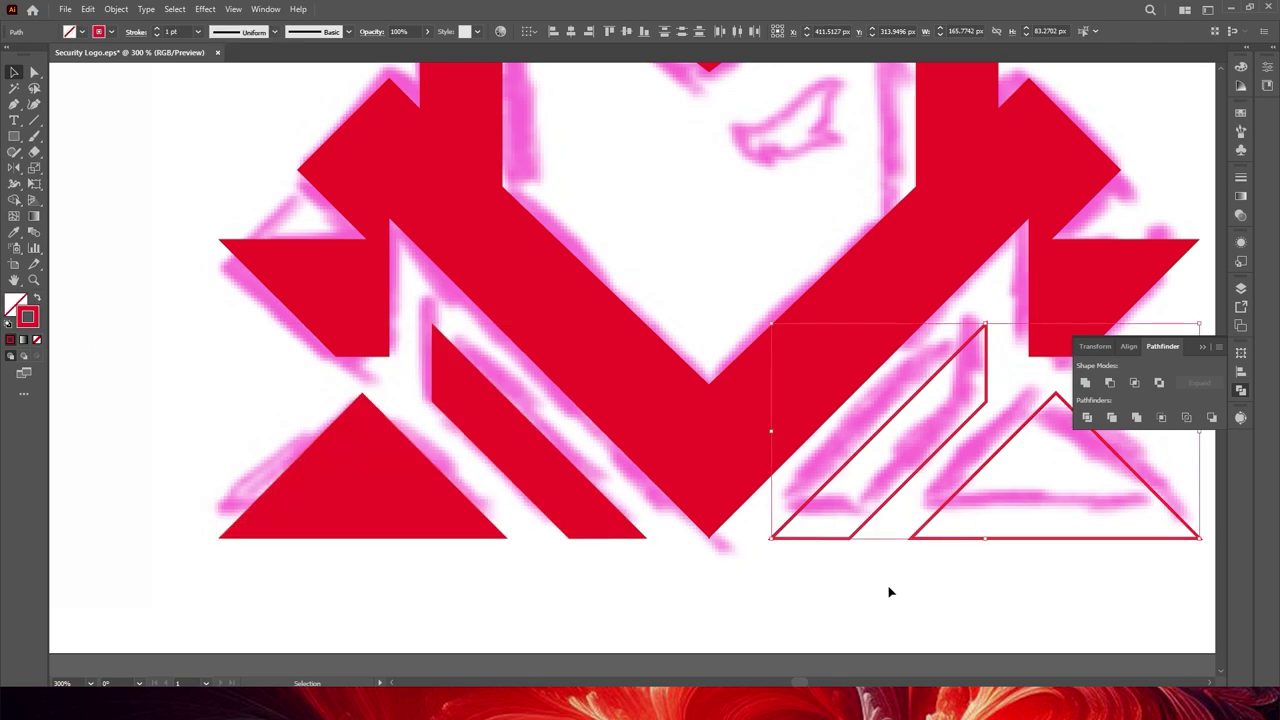
pyautogui.click(40, 301)
pyautogui.click(583, 613)
pyautogui.hotkey('ctrl', '0')
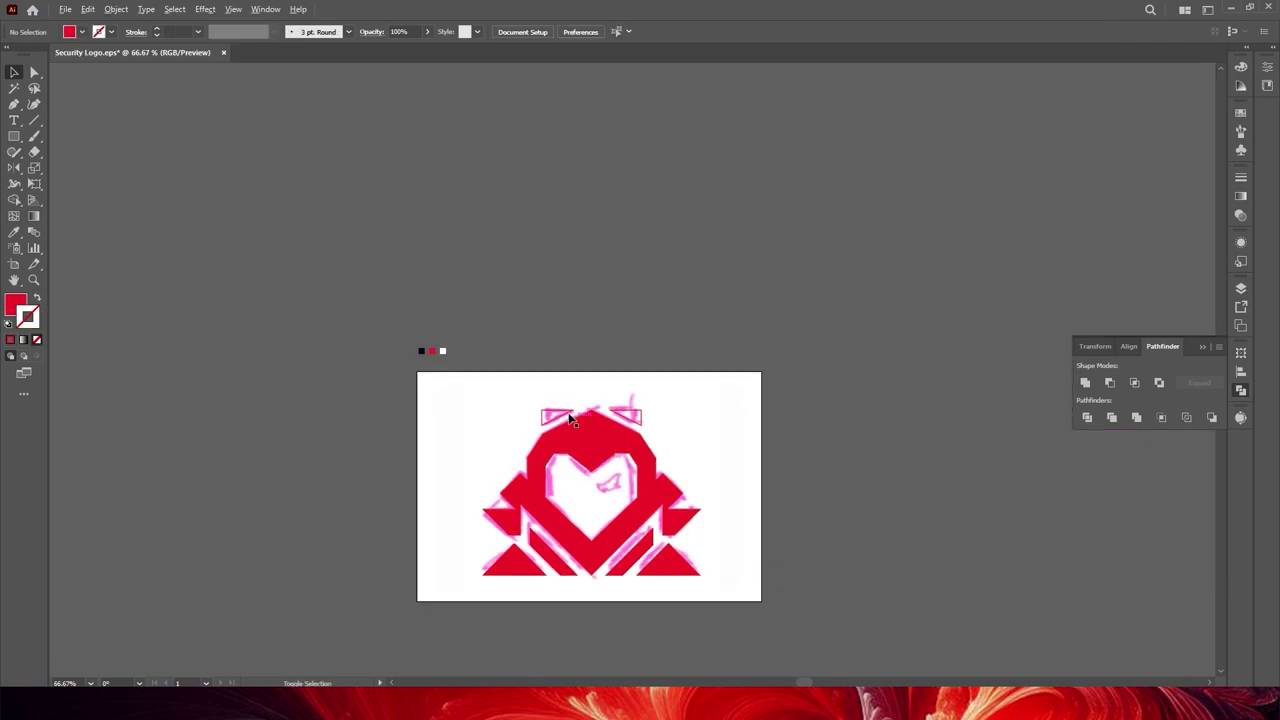
pyautogui.hotkey('ctrl', '=')
pyautogui.hotkey('ctrl', '=')
pyautogui.scroll(-2, 700, 434)
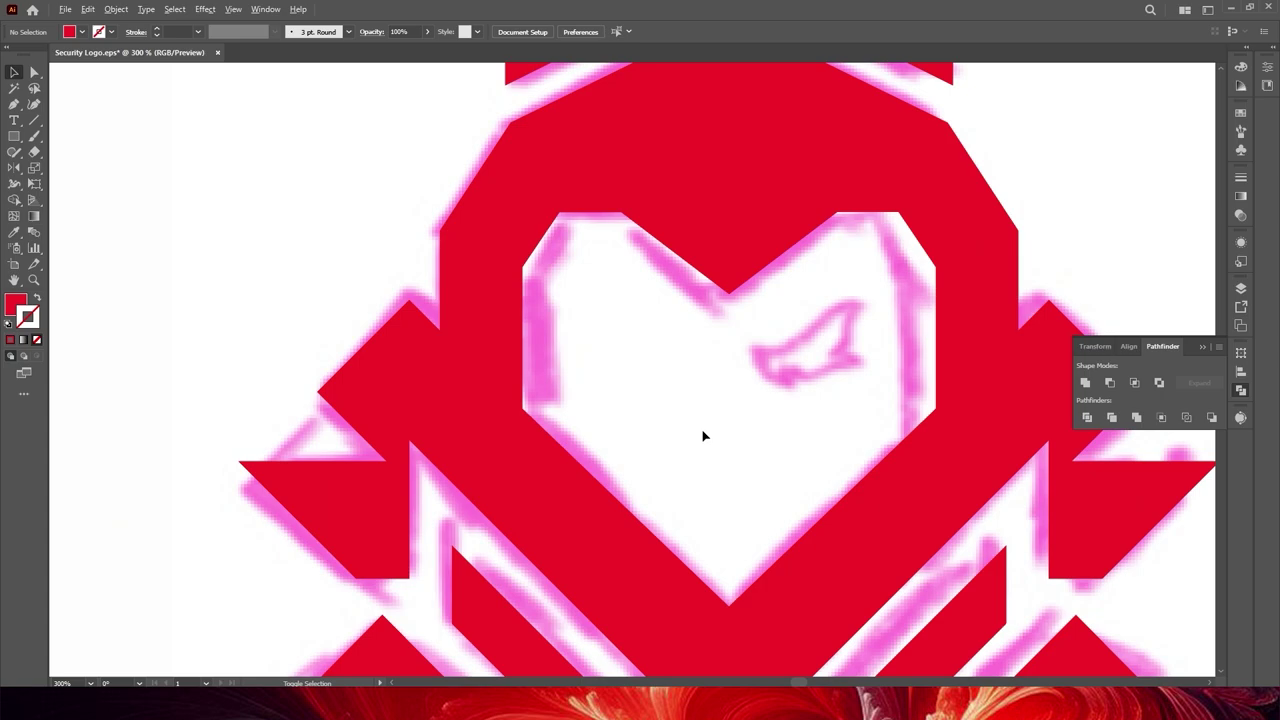
pyautogui.scroll(-1, 700, 434)
pyautogui.scroll(4, 758, 398)
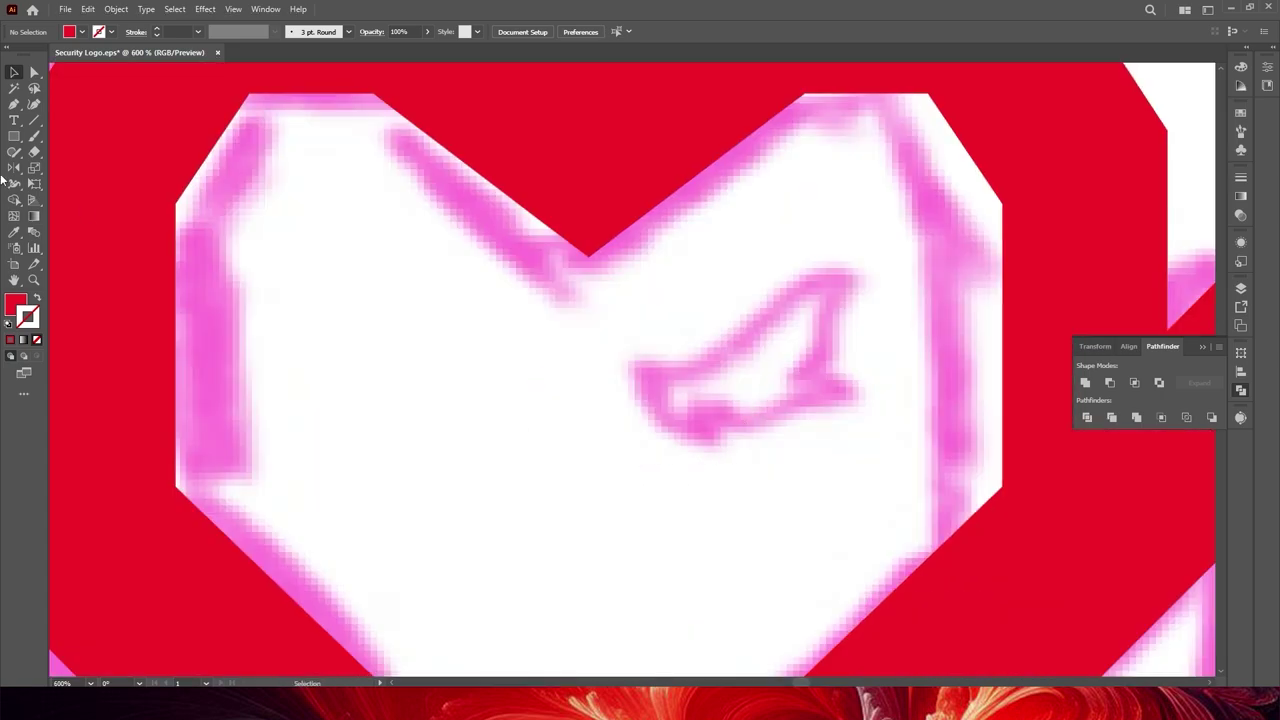
pyautogui.press('p')
pyautogui.scroll(2, 820, 452)
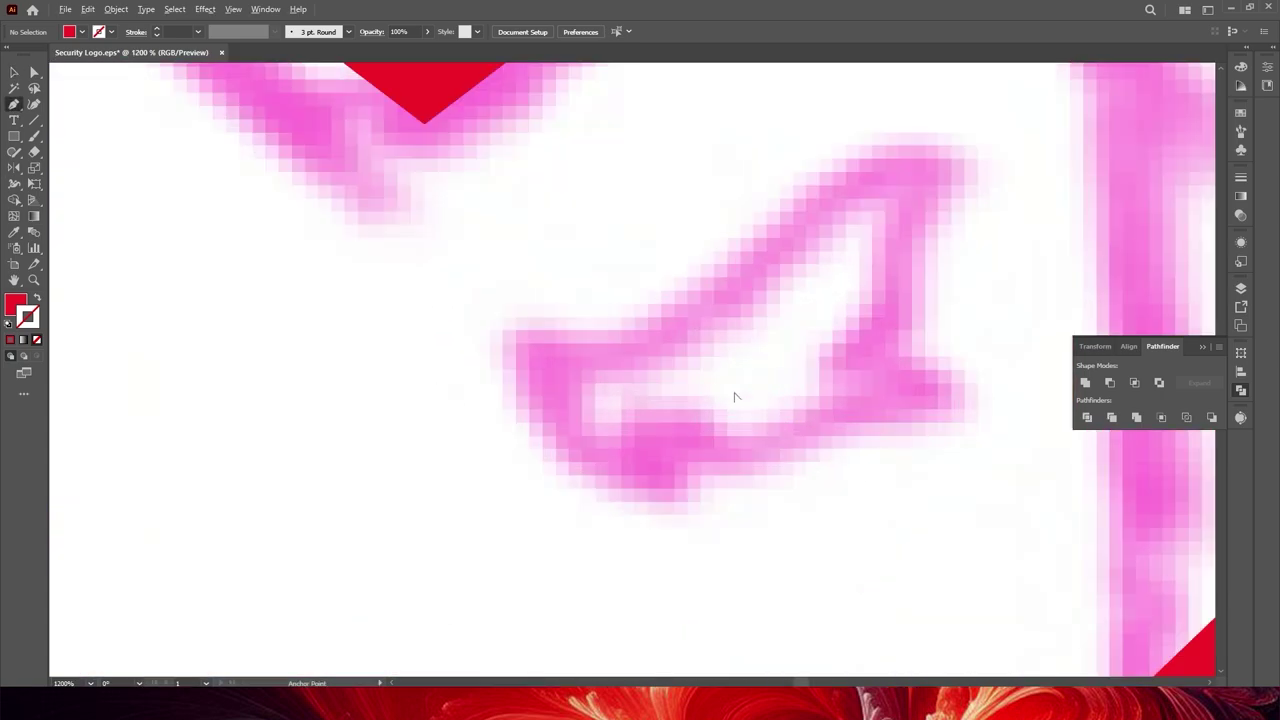
# Step: Draw the curved bird outline inside the heart over the sketch
pyautogui.click(512, 340)
pyautogui.moveTo(690, 505)
pyautogui.mouseDown()
pyautogui.moveTo(629, 423)
pyautogui.moveTo(669, 457)
pyautogui.mouseUp()
pyautogui.scroll(-2, 629, 418)
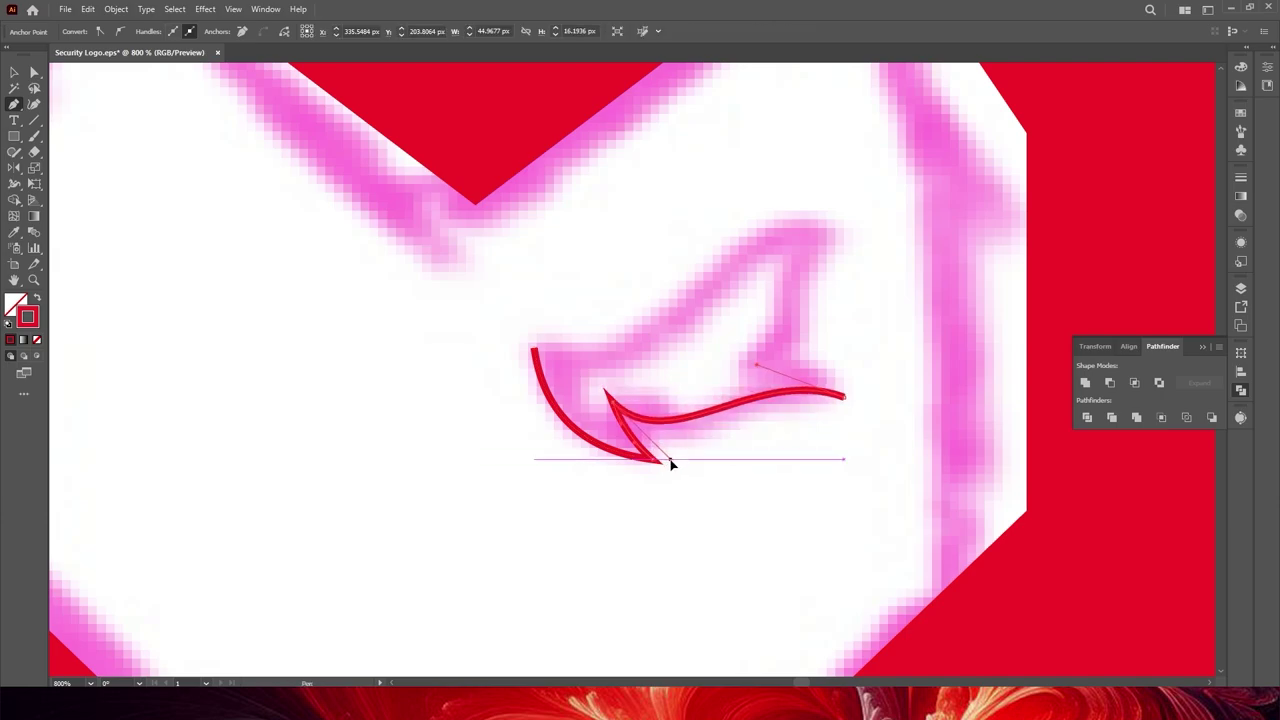
pyautogui.scroll(2, 669, 457)
pyautogui.scroll(1, 806, 234)
pyautogui.moveTo(795, 285); pyautogui.dragTo(689, 367)
pyautogui.scroll(-5, 686, 430)
pyautogui.scroll(-2, 657, 451)
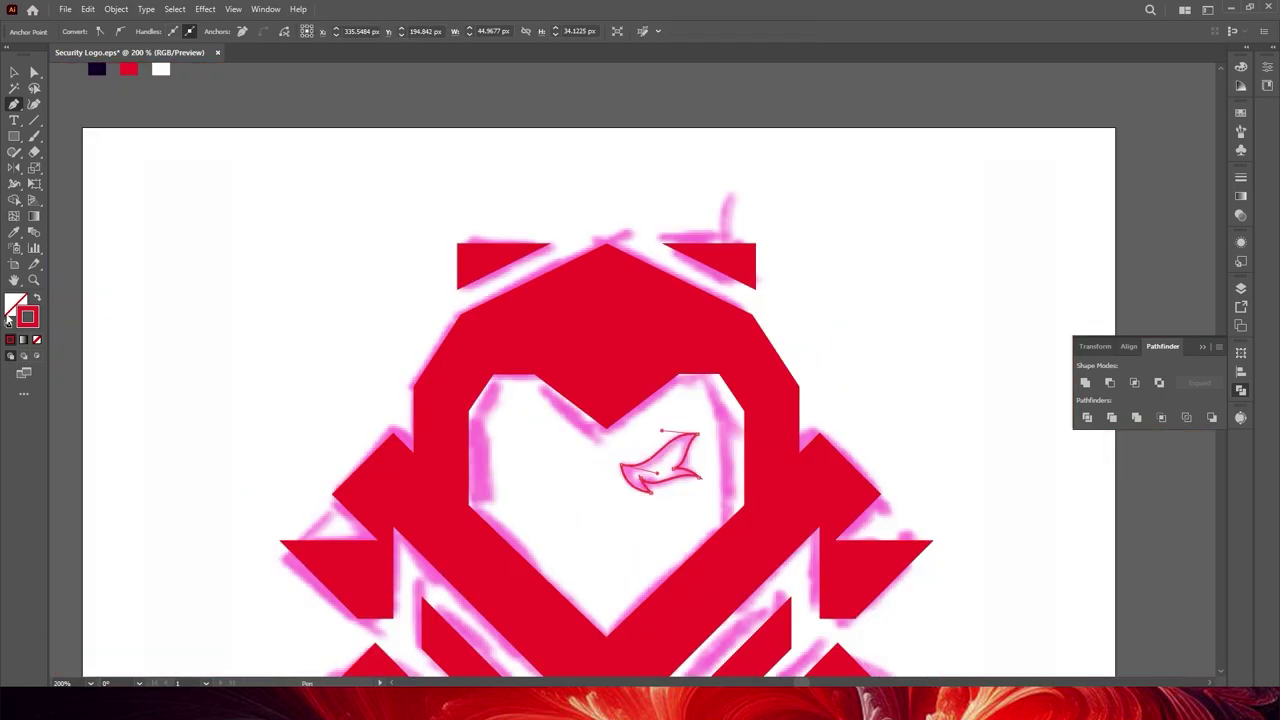
# Step: Fill the bird red with no stroke and deselect it
pyautogui.hotkey('shift', 'x')
pyautogui.scroll(-2, 666, 443)
pyautogui.scroll(3, 676, 462)
pyautogui.press('v')
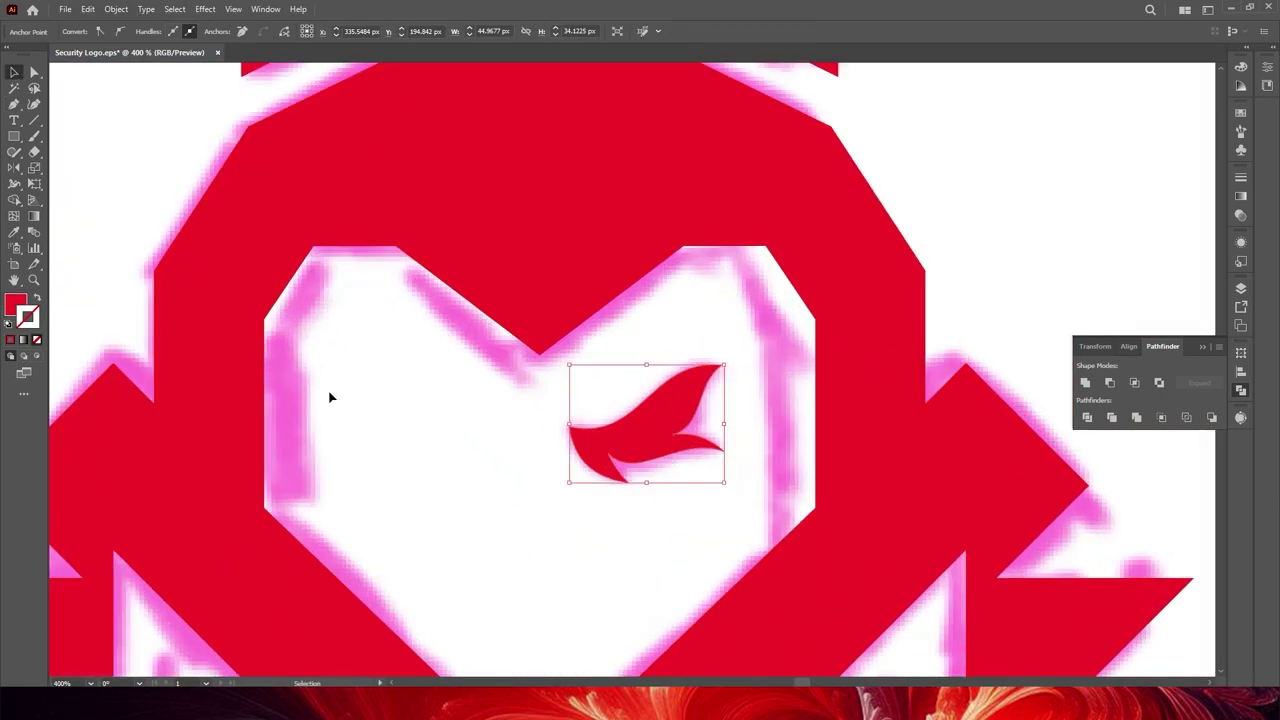
pyautogui.click(329, 394)
pyautogui.scroll(-1, 786, 400)
pyautogui.scroll(-3, 664, 393)
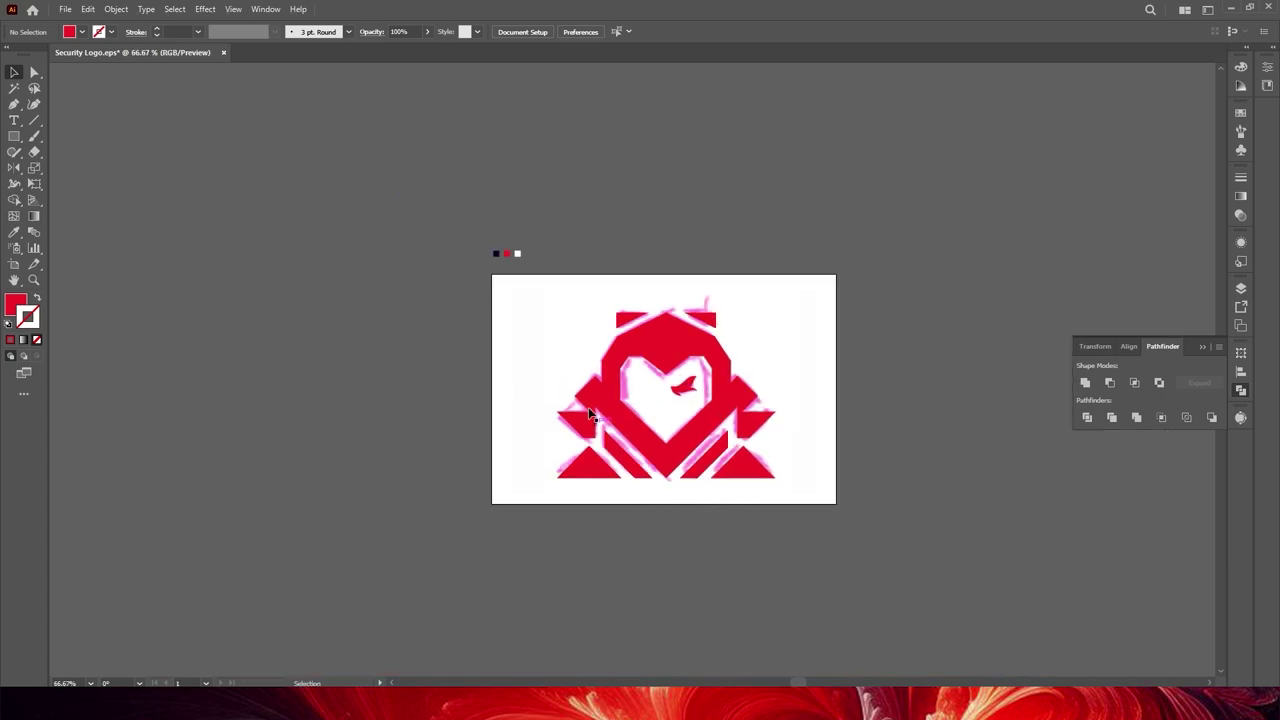
# Step: Sample the white swatch onto the selected shield and heart shapes, leaving the bird red
pyautogui.moveTo(540, 292); pyautogui.dragTo(785, 507)
pyautogui.scroll(4, 686, 414)
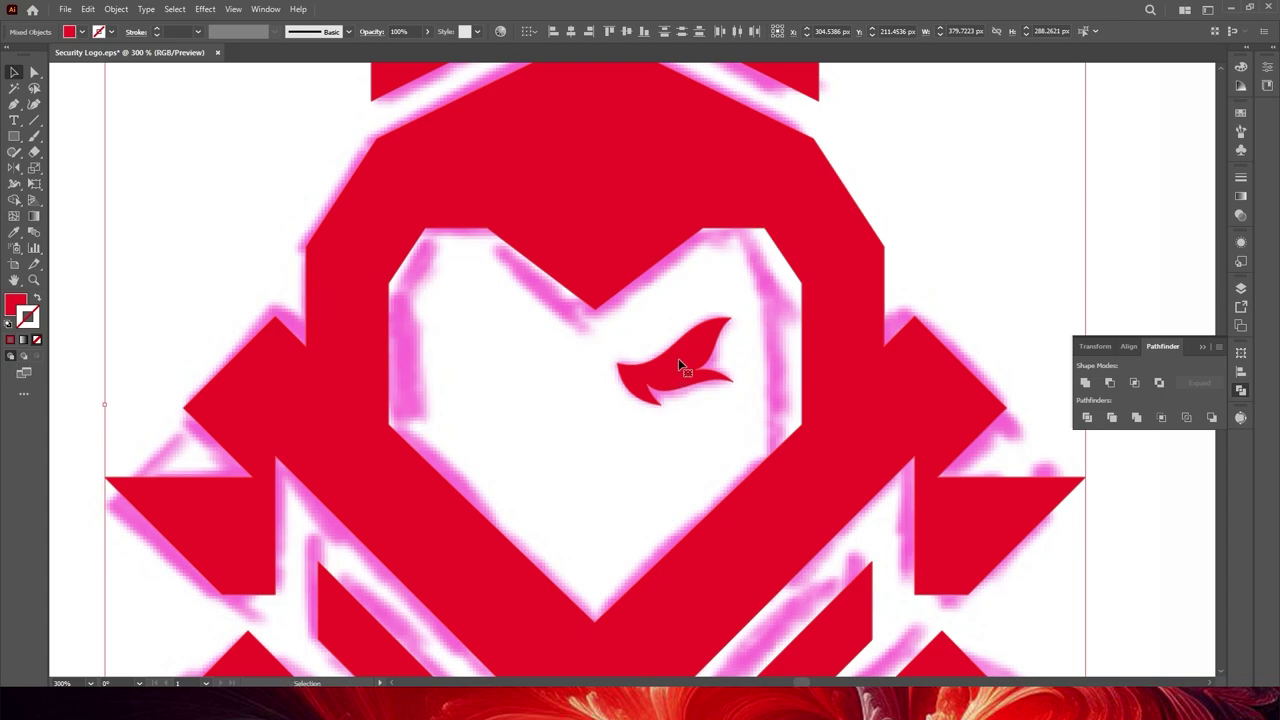
pyautogui.scroll(-3, 766, 463)
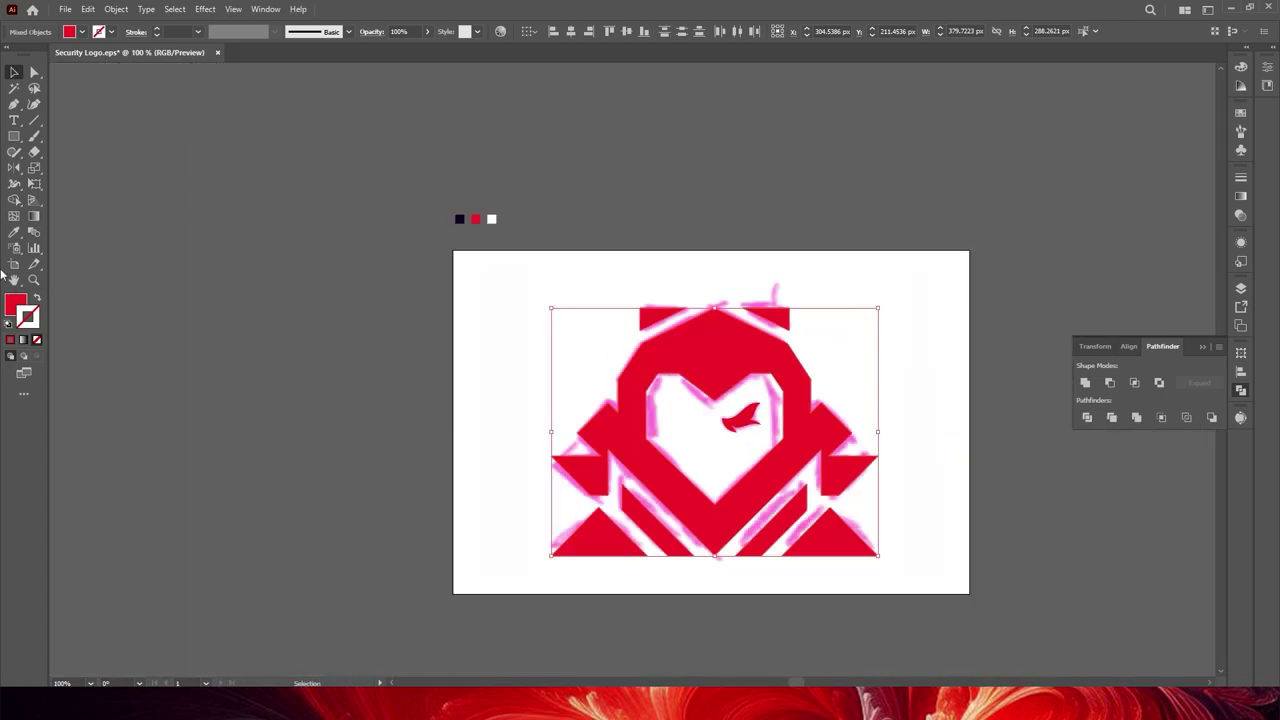
pyautogui.click(14, 232)
pyautogui.click(491, 219)
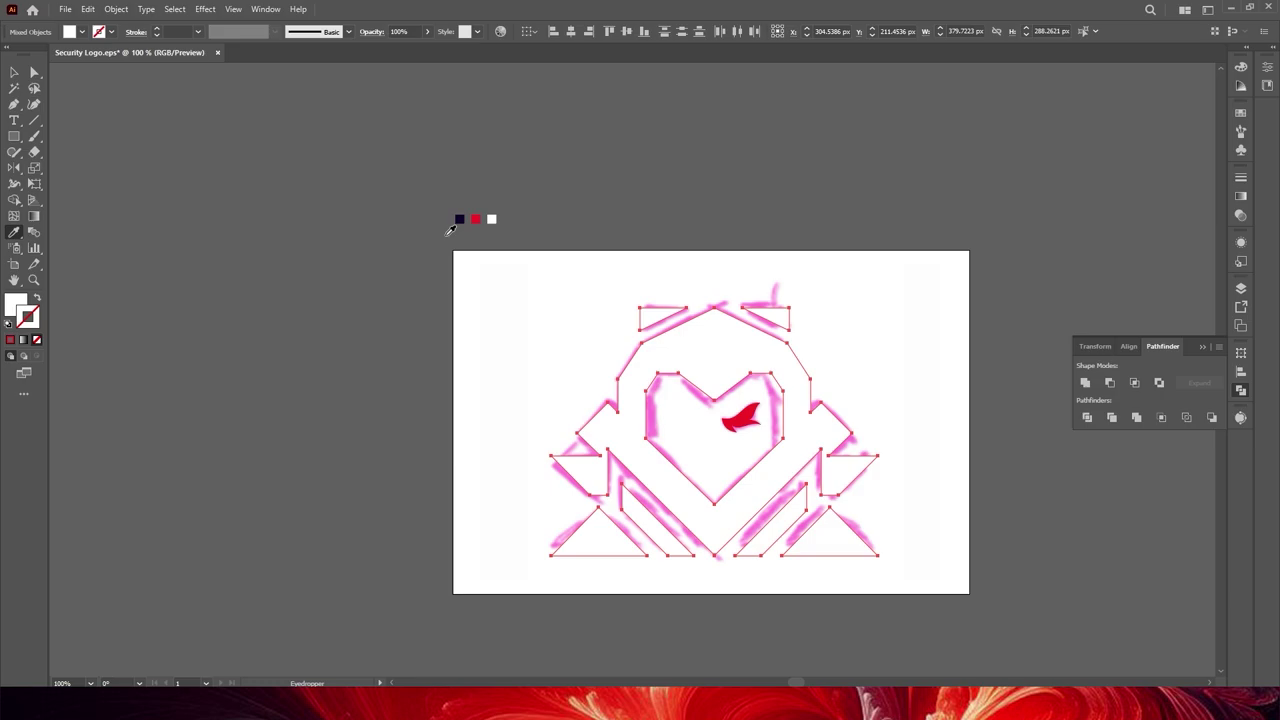
pyautogui.click(14, 72)
pyautogui.click(331, 346)
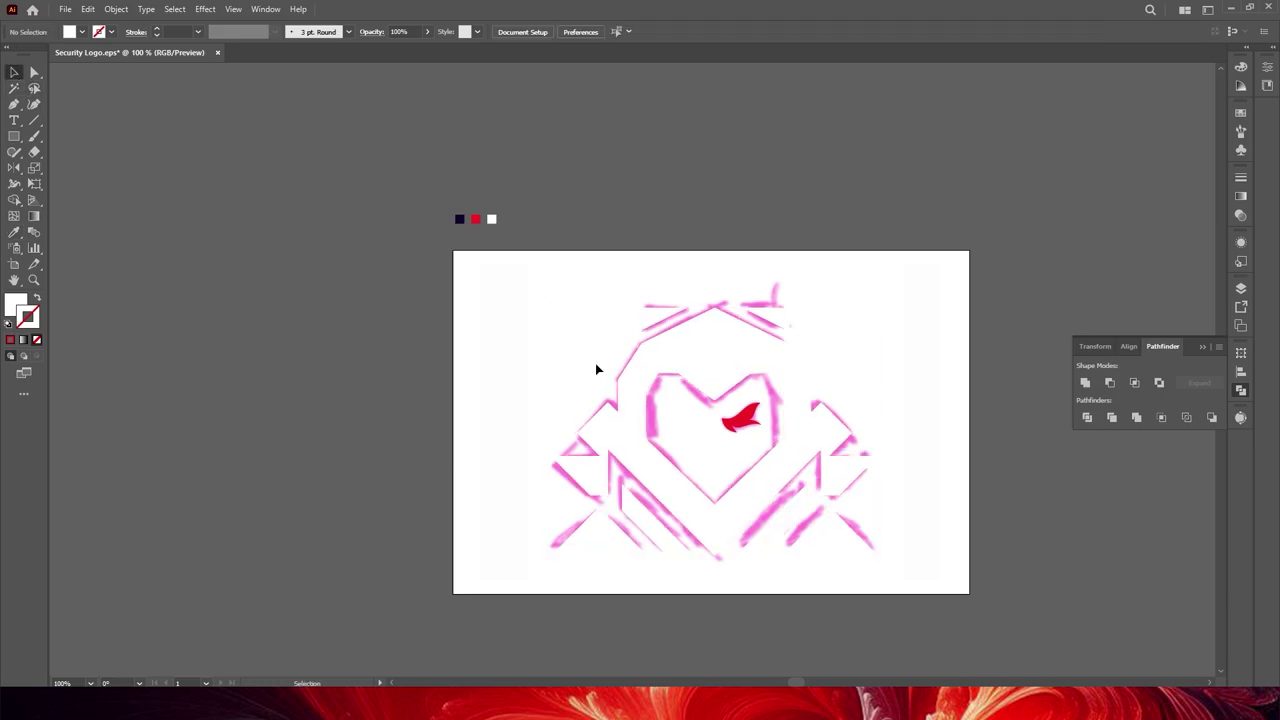
pyautogui.click(15, 140)
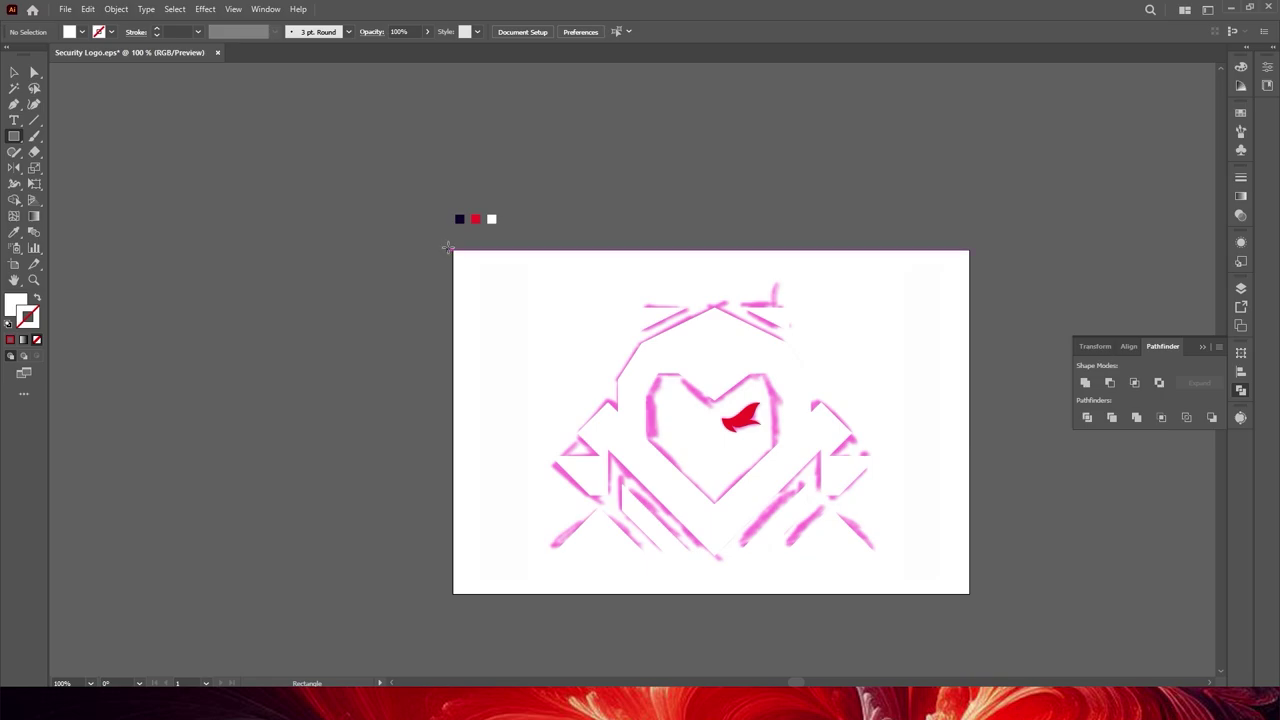
# Step: Add an artboard-sized rectangle sent to the back and filled with the dark navy swatch
pyautogui.moveTo(450, 248); pyautogui.dragTo(975, 598)
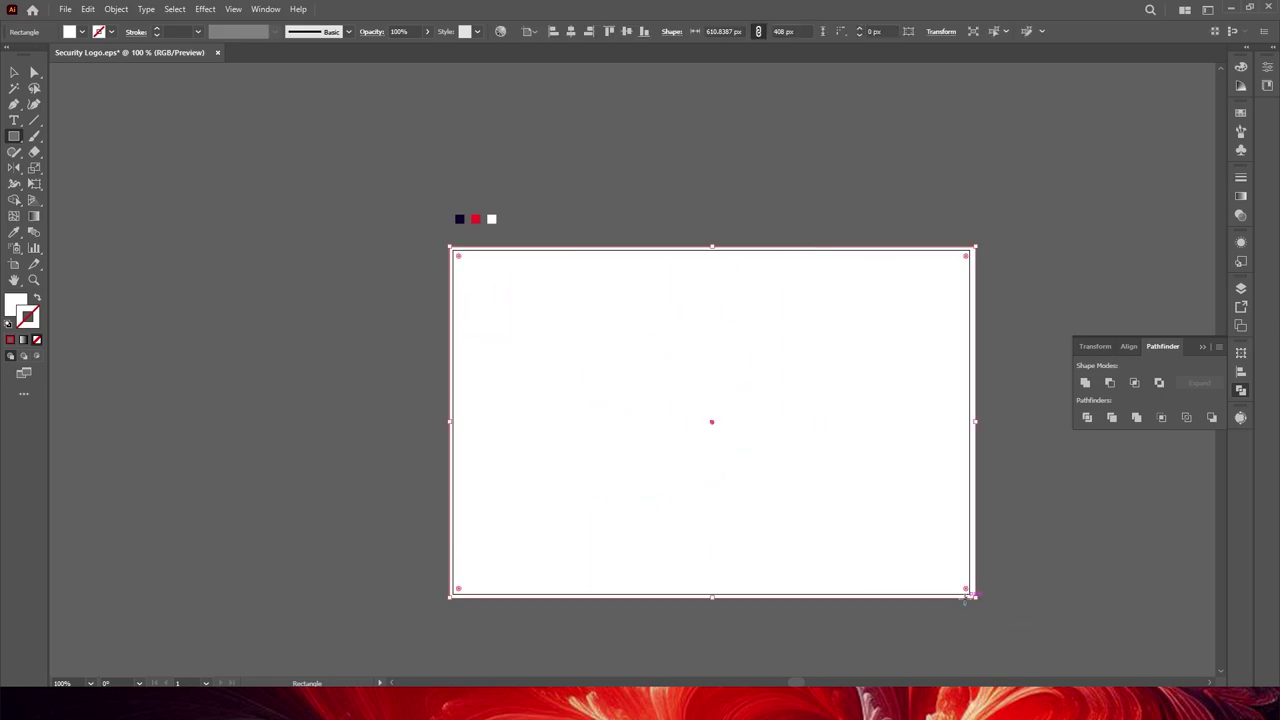
pyautogui.rightClick(822, 519)
pyautogui.moveTo(862, 450)
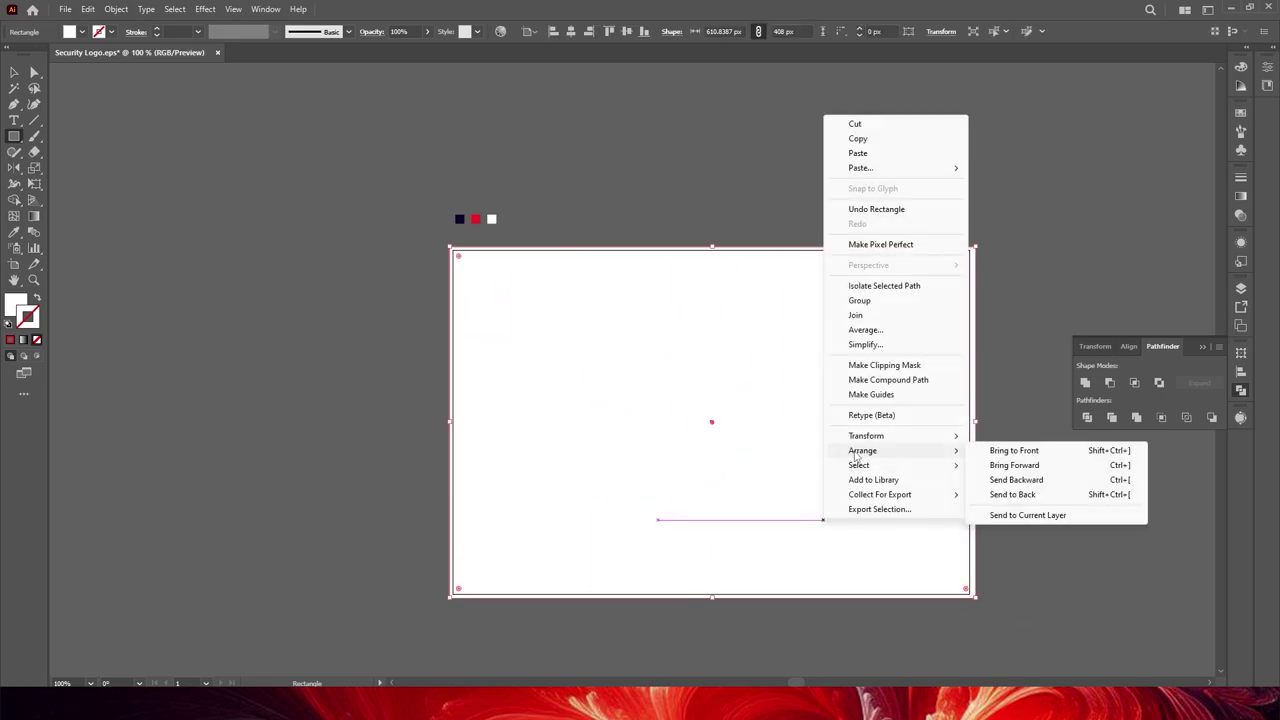
pyautogui.click(1018, 496)
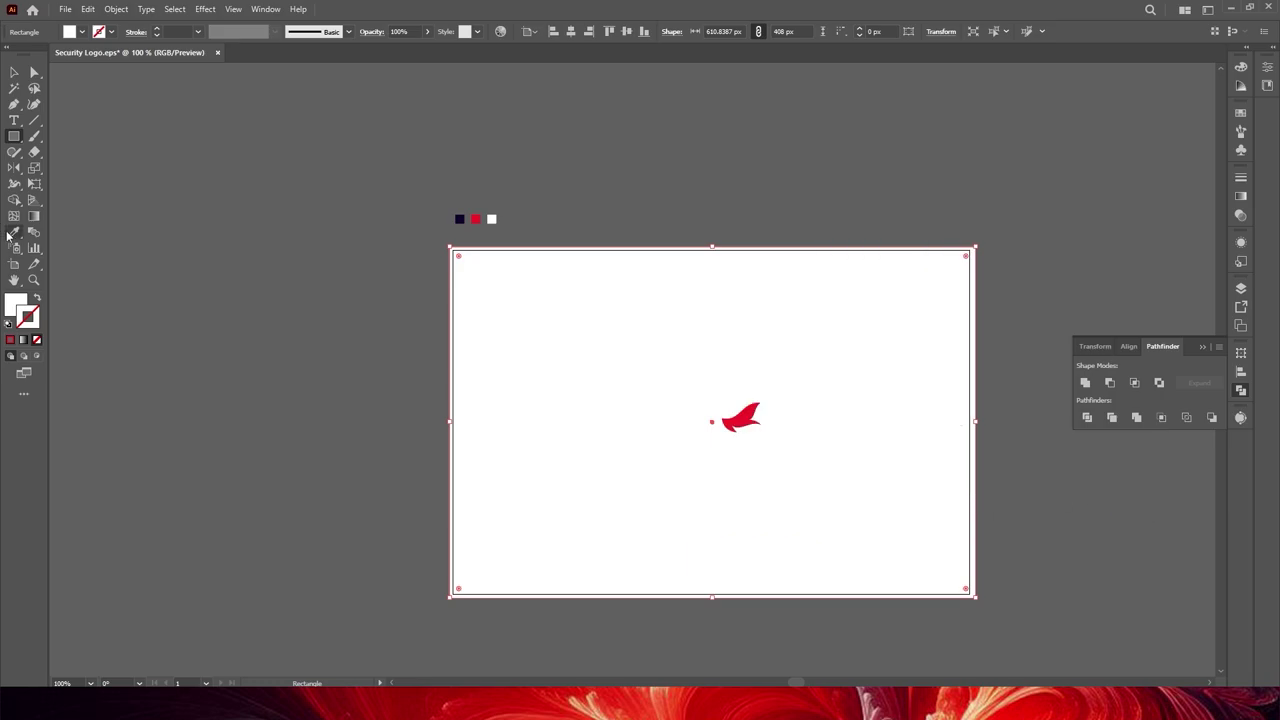
pyautogui.click(12, 232)
pyautogui.click(459, 219)
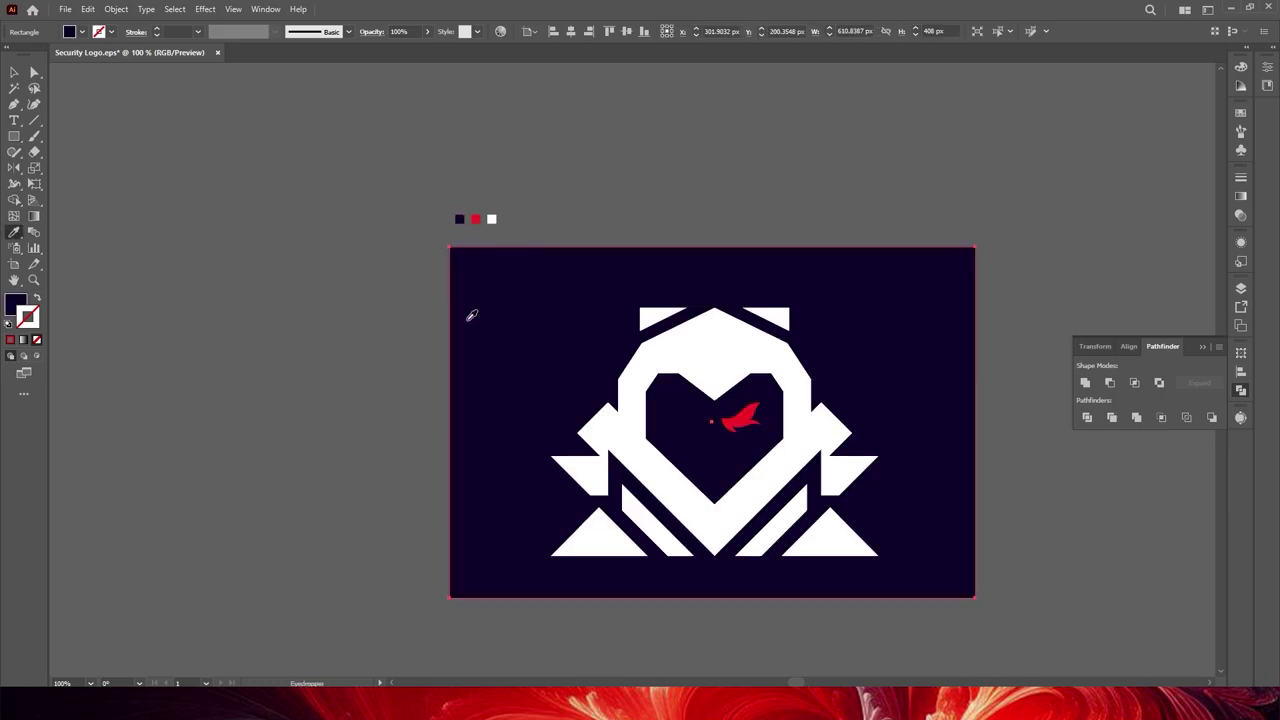
pyautogui.press('v')
pyautogui.click(220, 281)
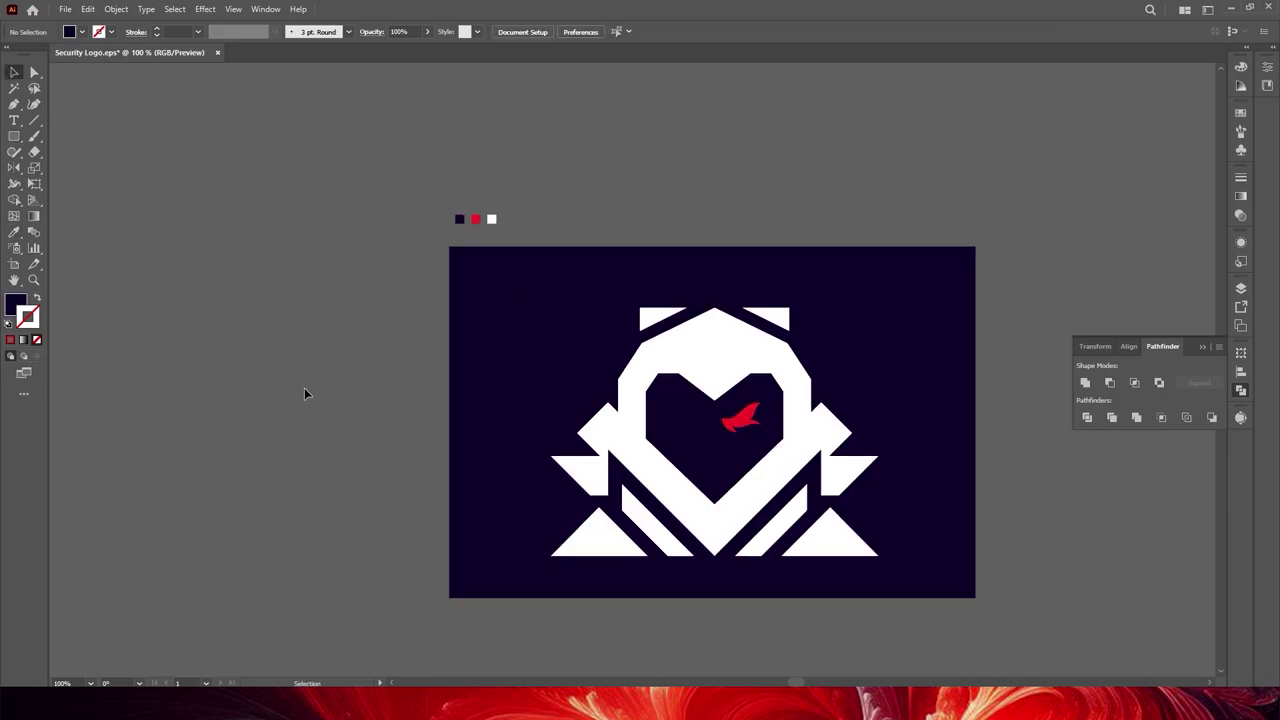
# Step: Hide Layer 1 with its colour swatches in the Layers panel and zoom in to 150%
pyautogui.click(1241, 288)
pyautogui.click(1079, 343)
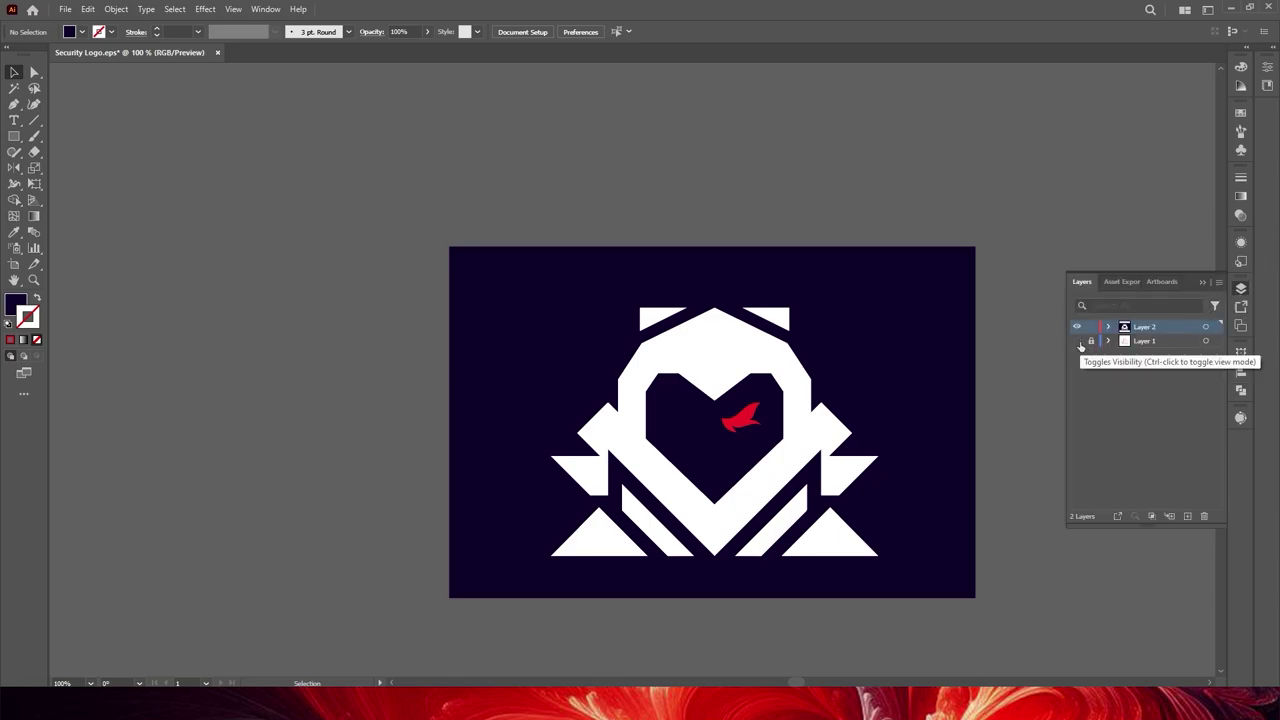
pyautogui.hotkey('ctrl', '+')
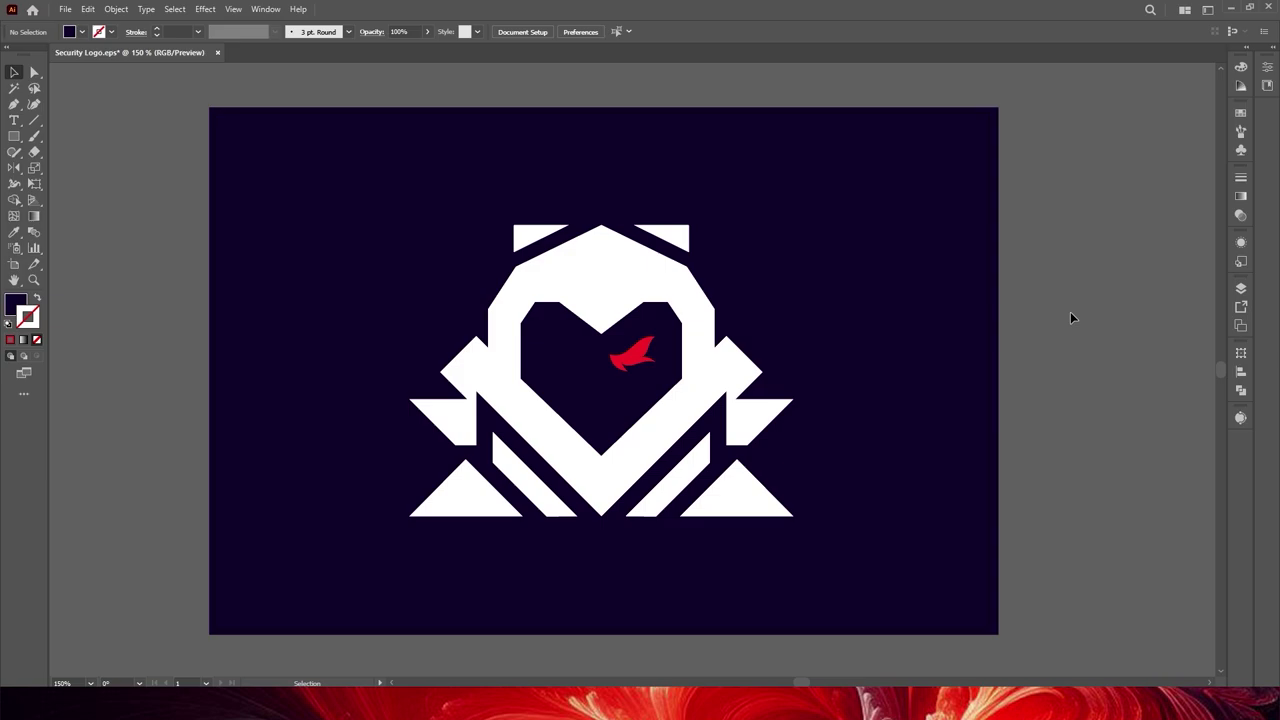